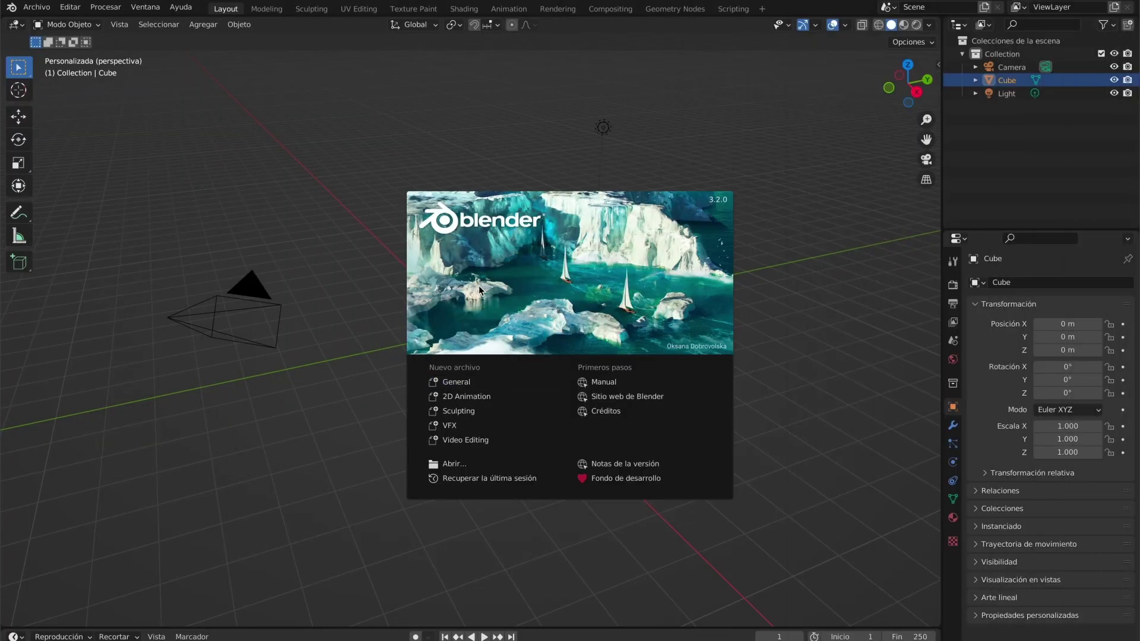
Dismiss the splash screen and delete all default objects from the scene: camera, cube and light
click(376, 295)
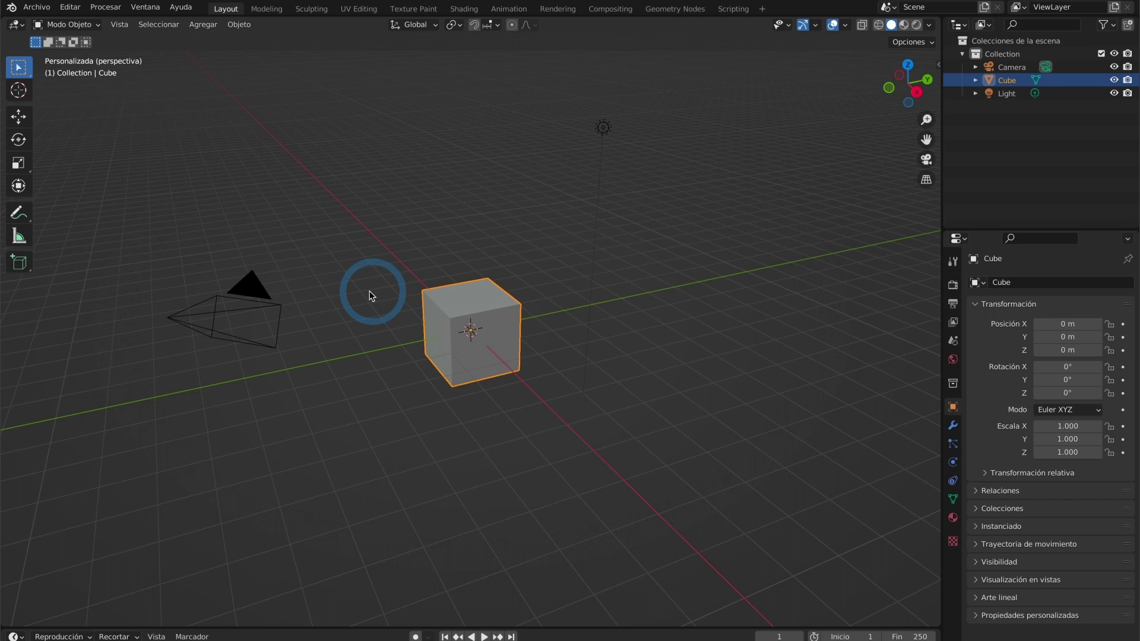
key(a)
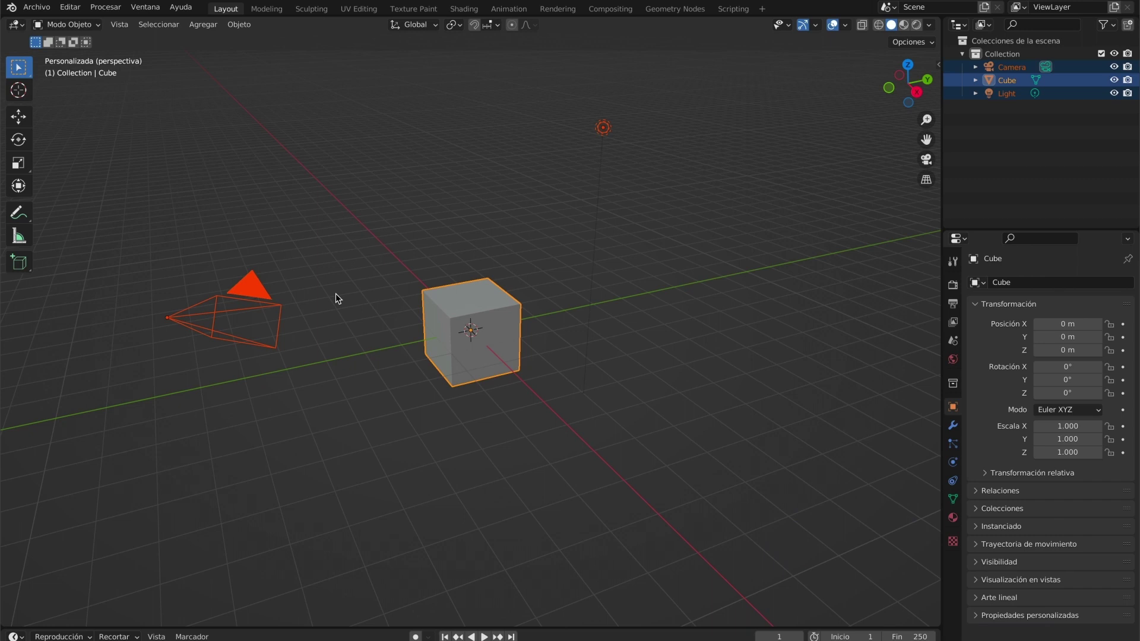
key(x)
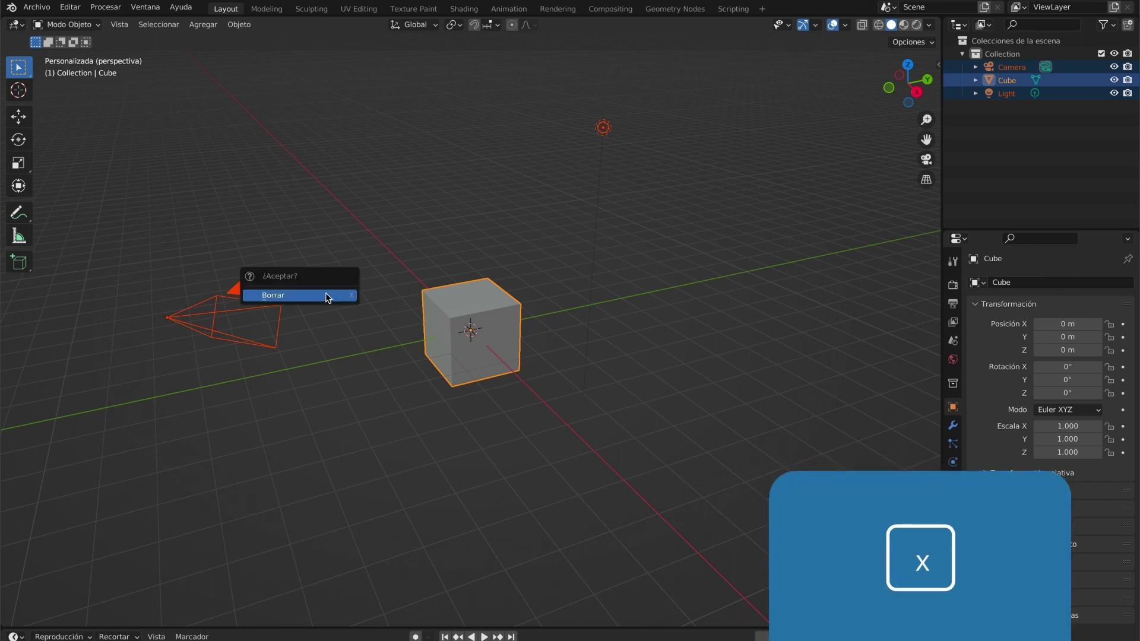
click(285, 296)
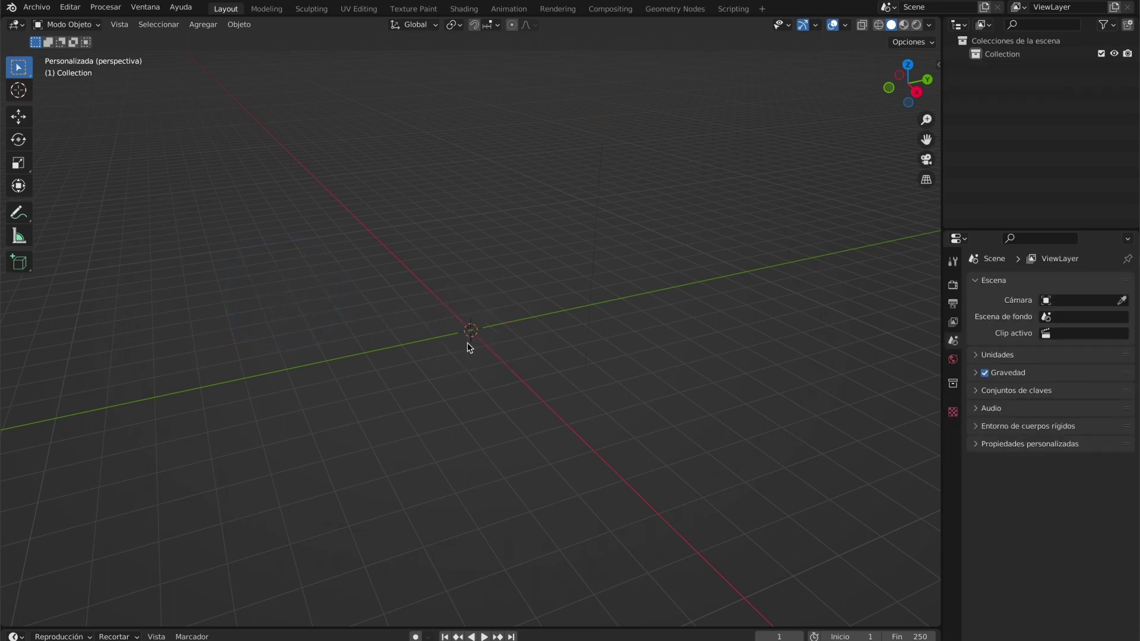
Import the FBX file Body Block.fbx from the Downloads folder with the default import settings
click(25, 7)
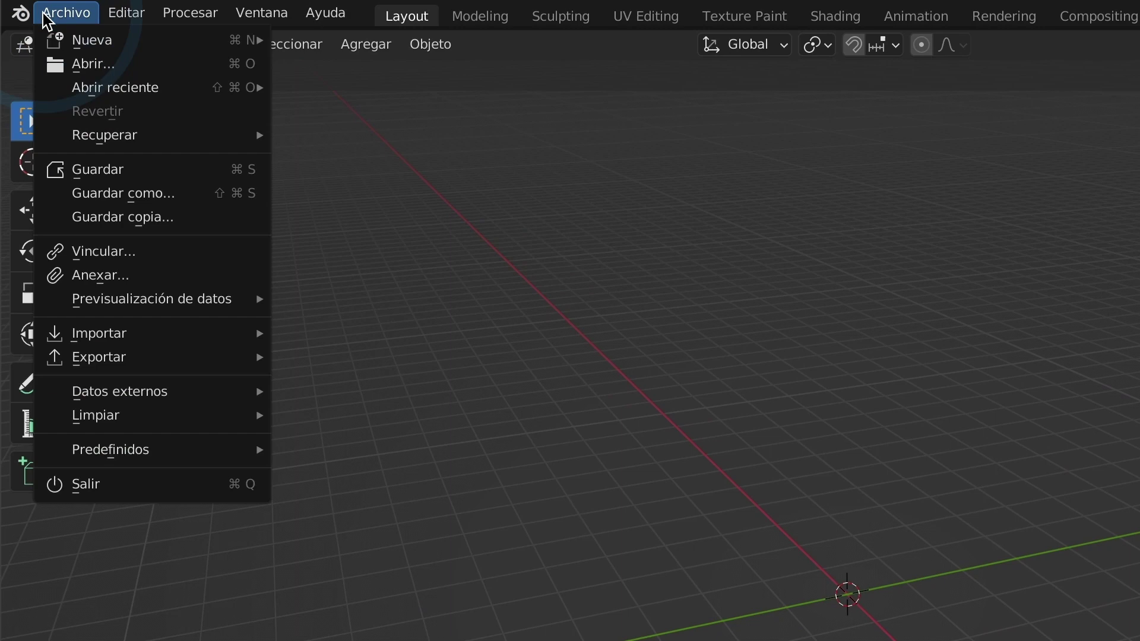
mouse_move(122, 335)
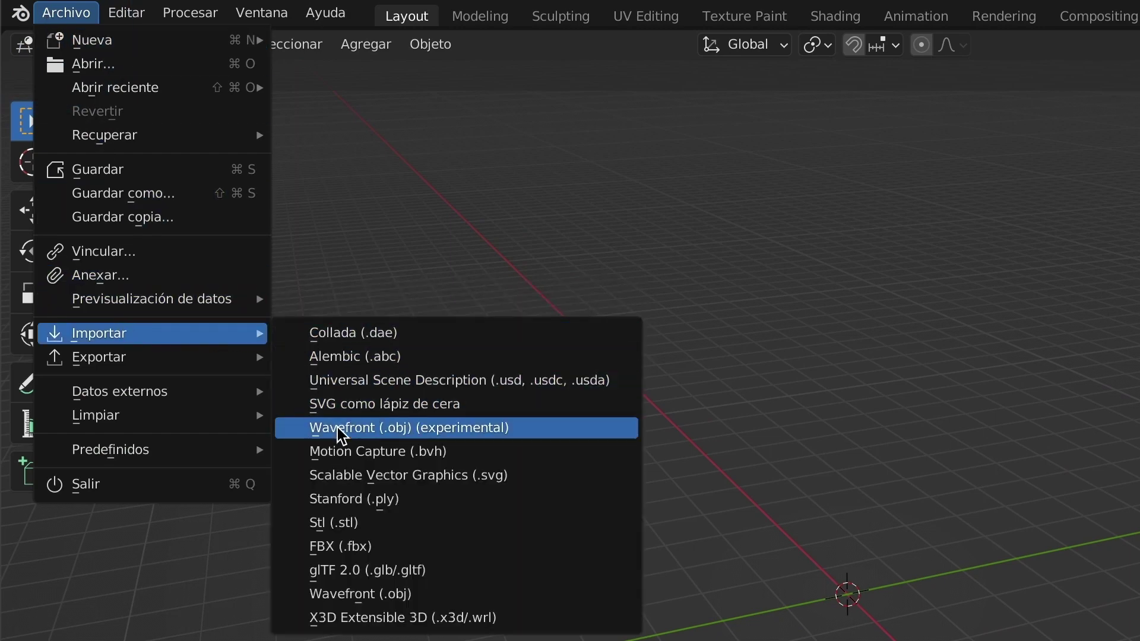
click(374, 548)
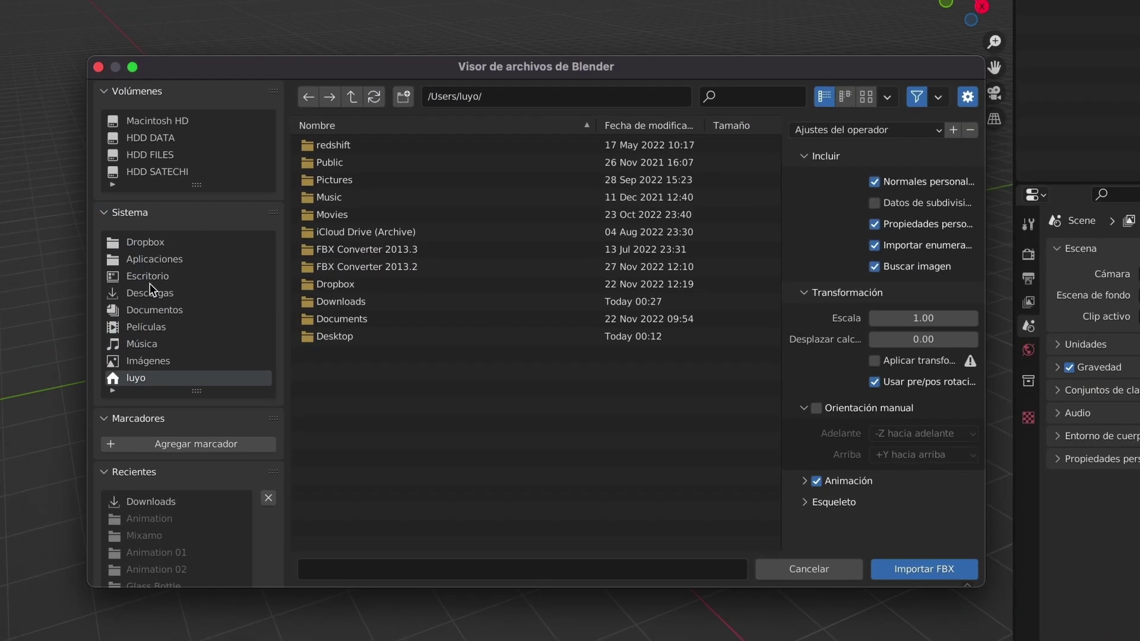
click(151, 292)
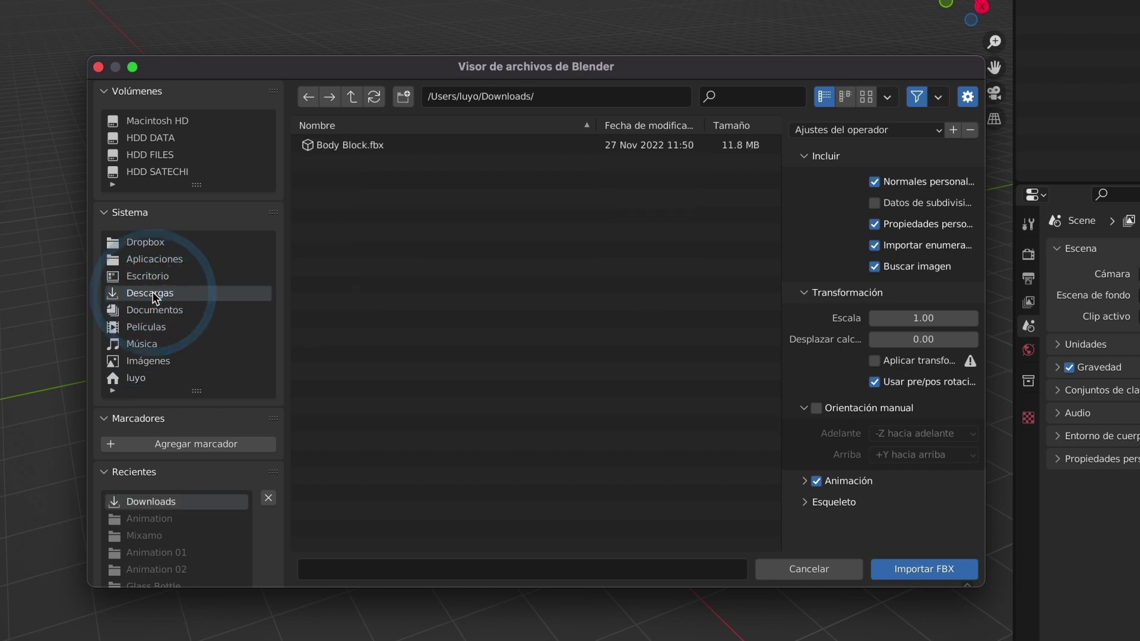
click(370, 147)
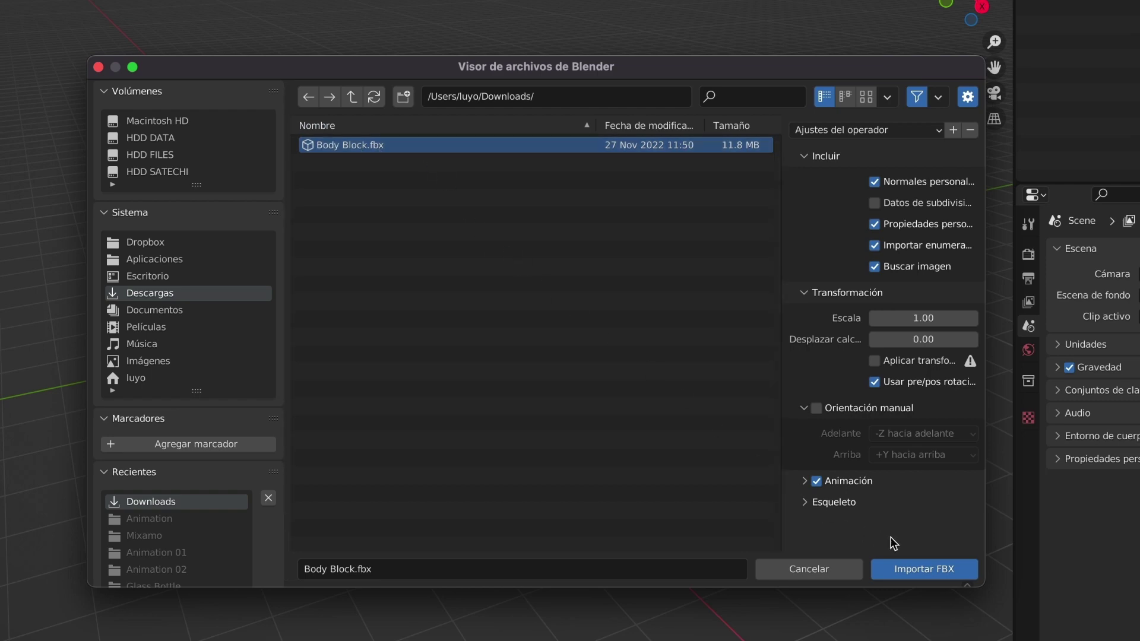
click(945, 570)
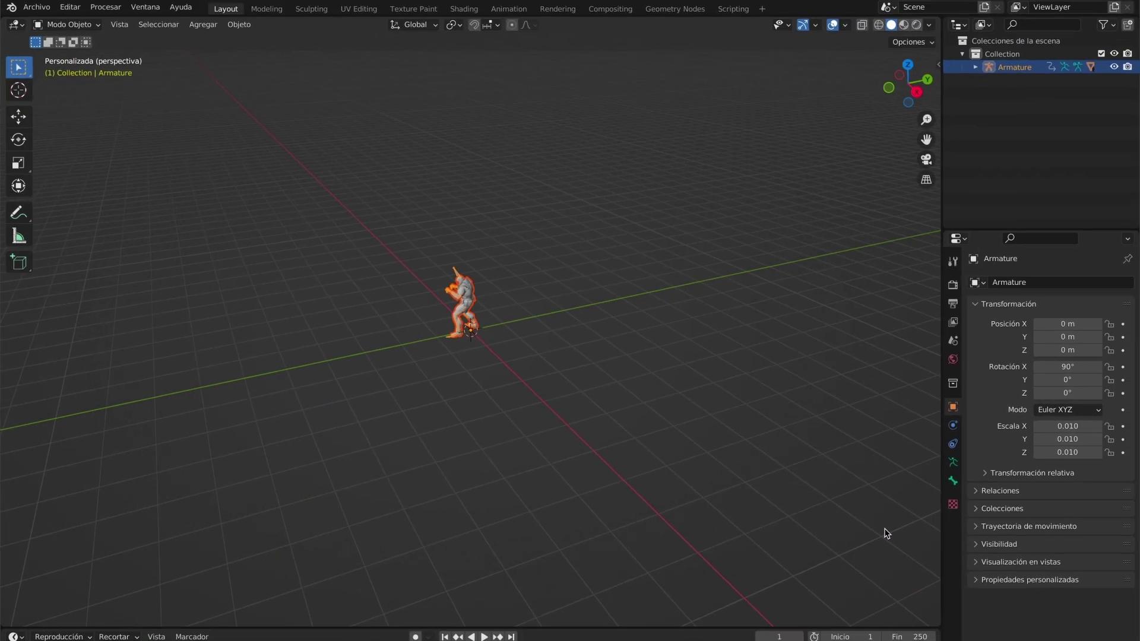
Set the viewport shading to material preview and view the imported character's textures from the front
scroll(471, 315, up, 7)
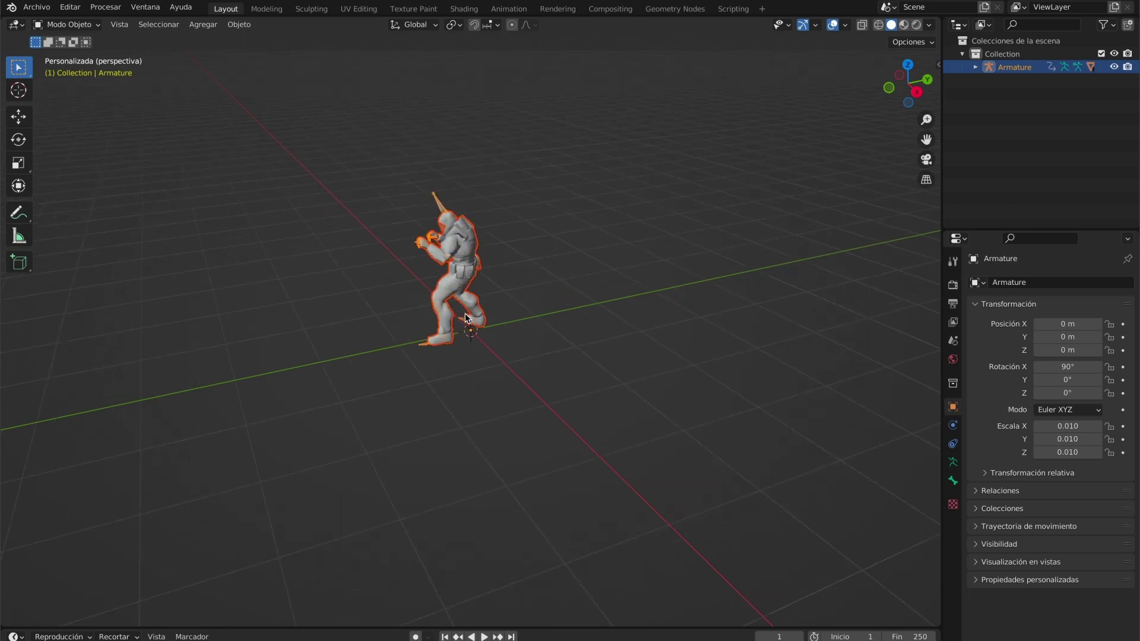
middle_drag(466, 273, 579, 276)
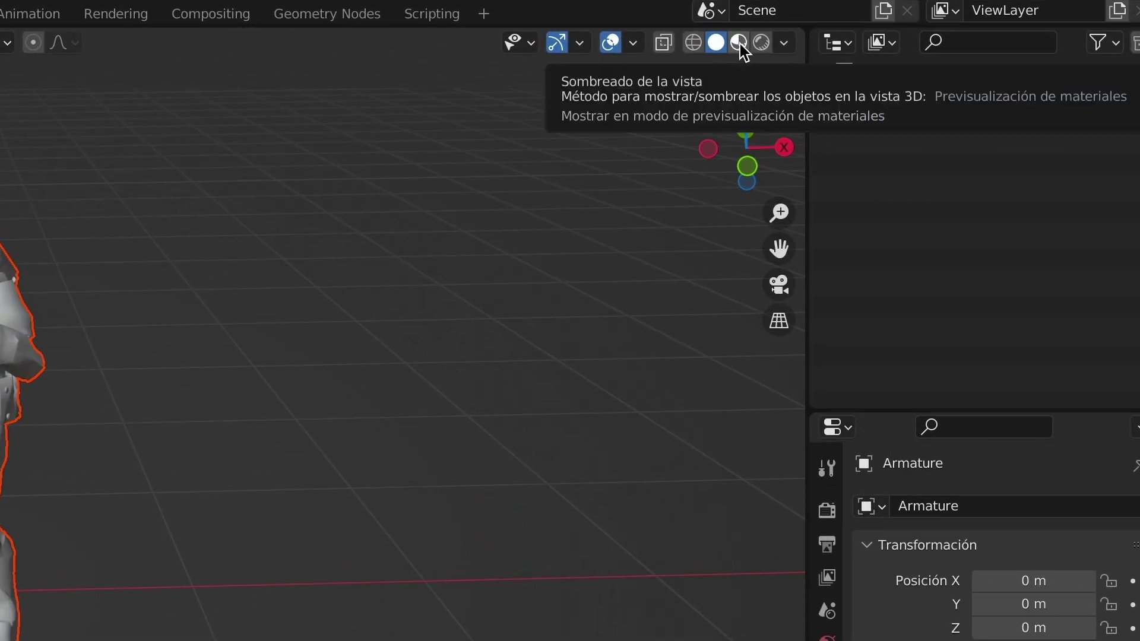
click(741, 45)
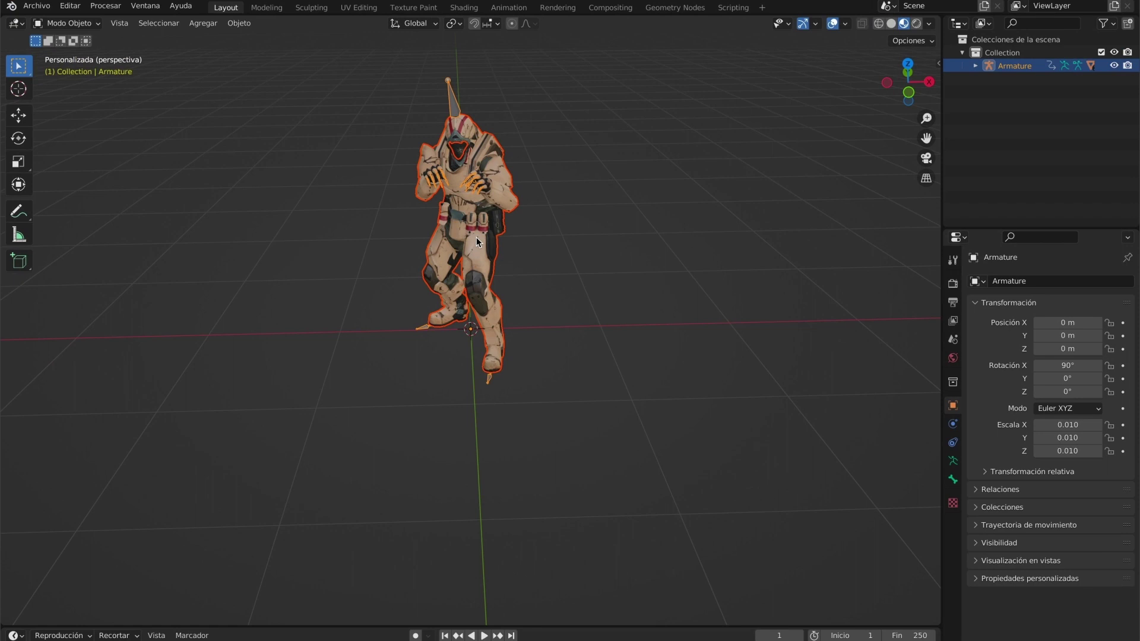
middle_drag(478, 247, 513, 255)
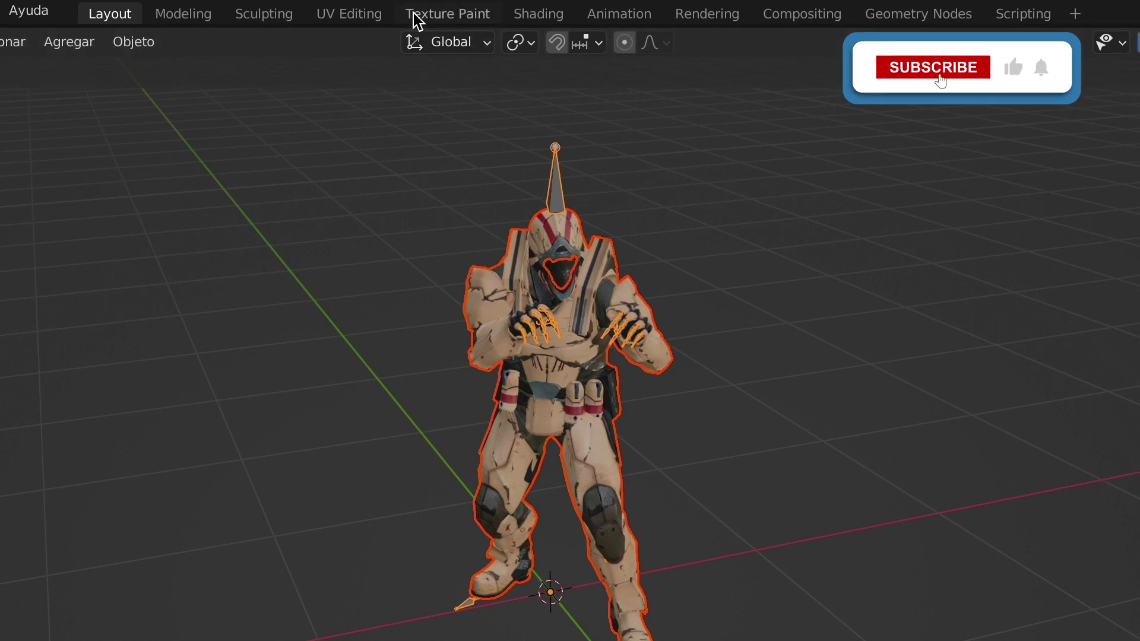
Switch to the Texture Paint workspace and load the image named Texture in the image editor
click(449, 16)
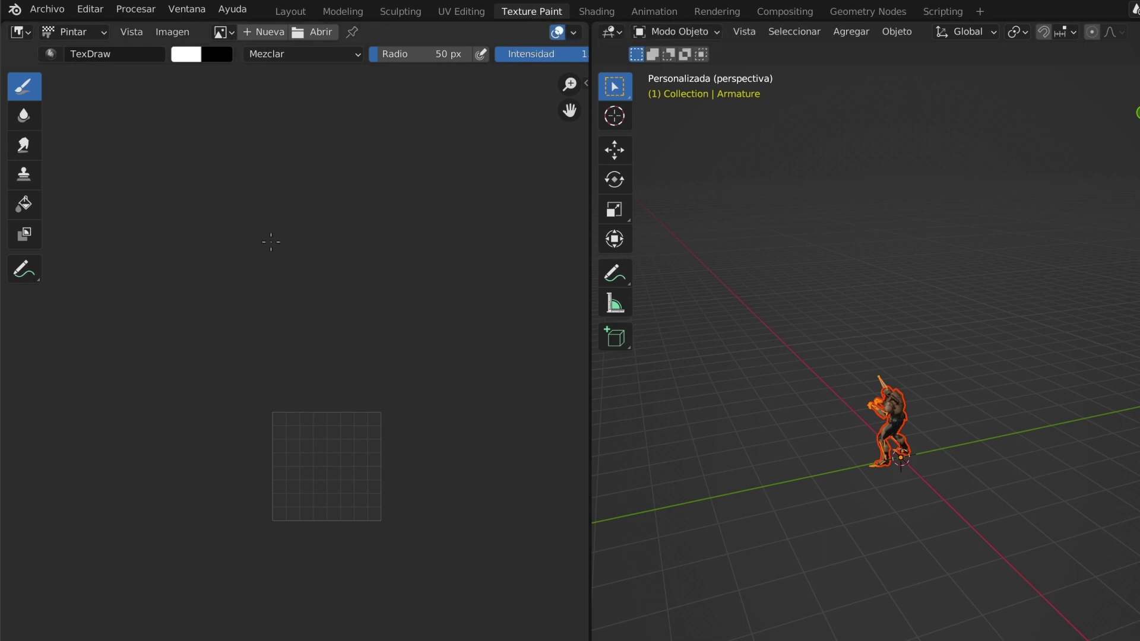
click(222, 32)
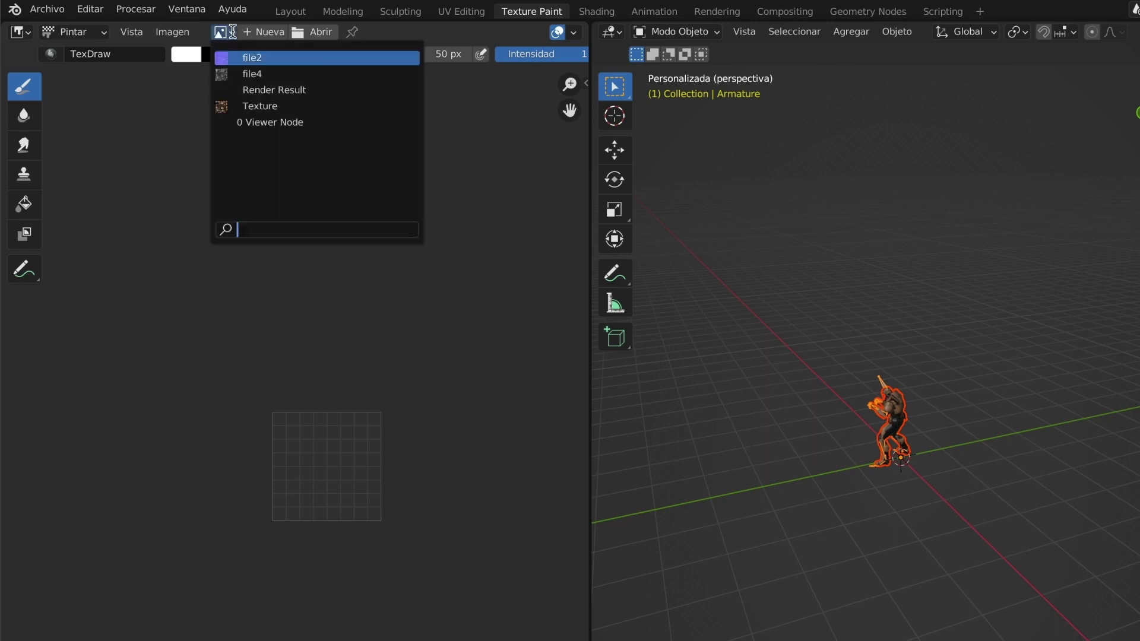
click(269, 106)
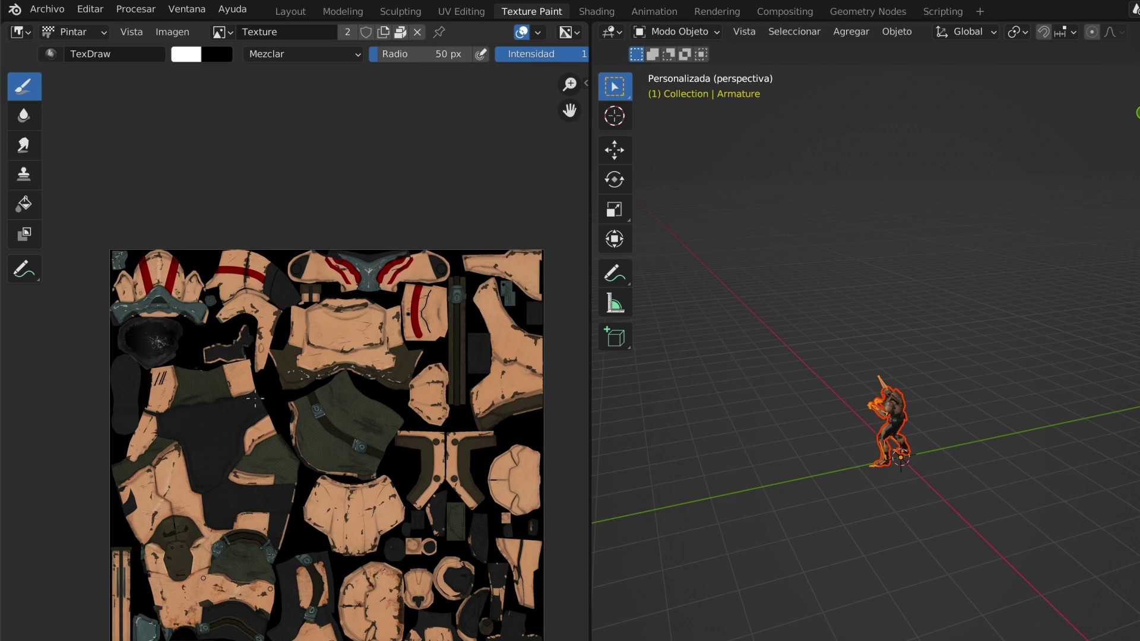
Save the displayed image as Texture Diffuse.png in the Downloads folder, keeping the PNG format
click(167, 34)
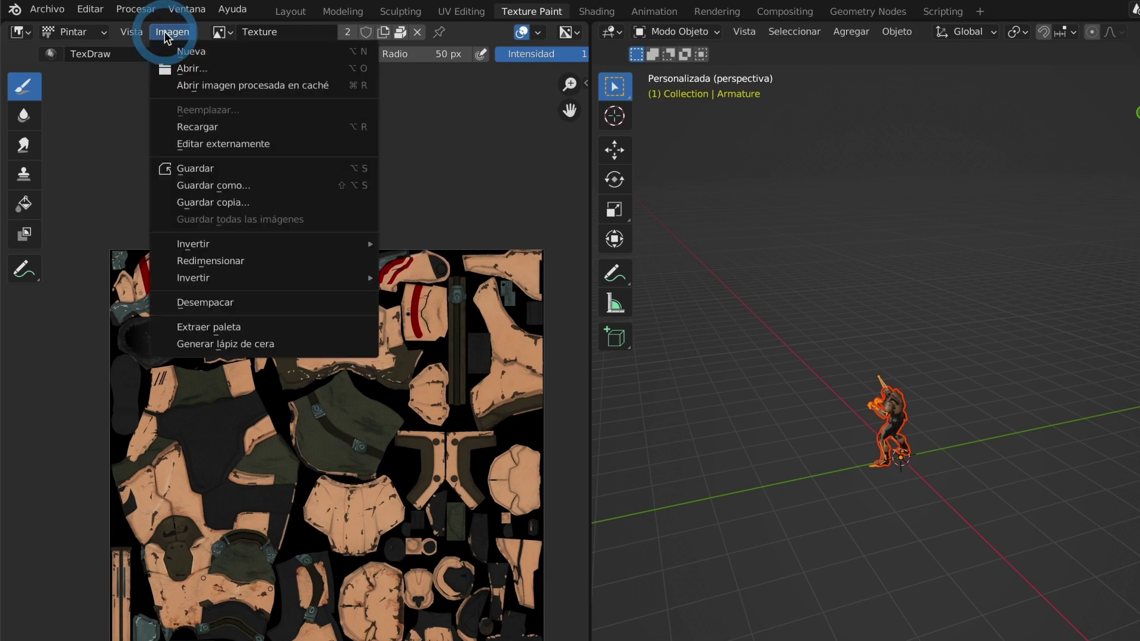
click(247, 189)
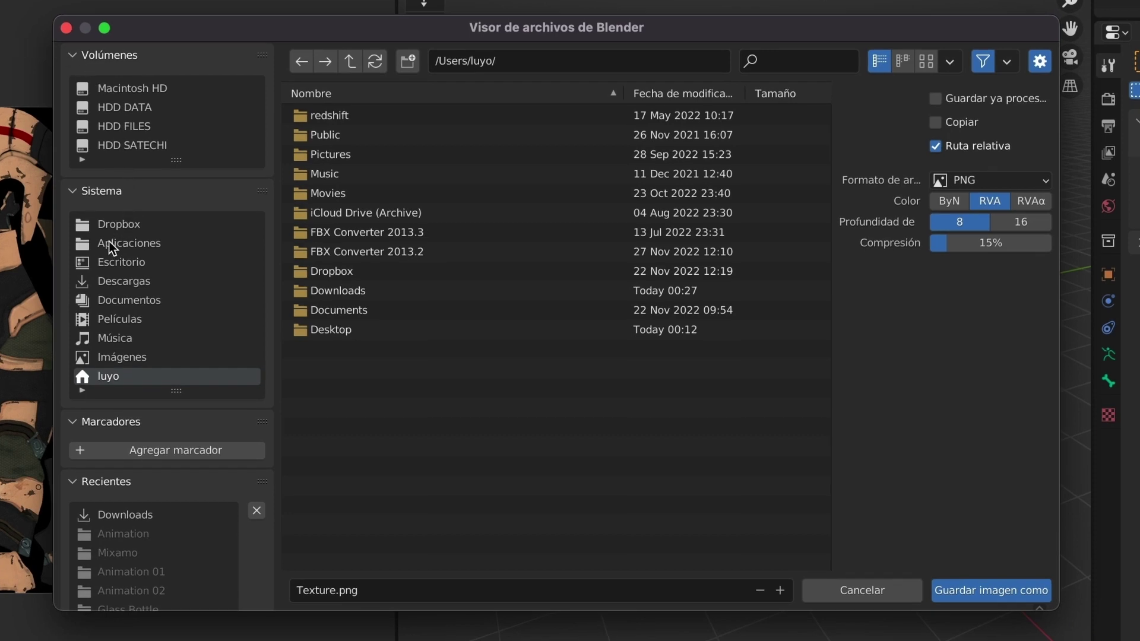
click(113, 280)
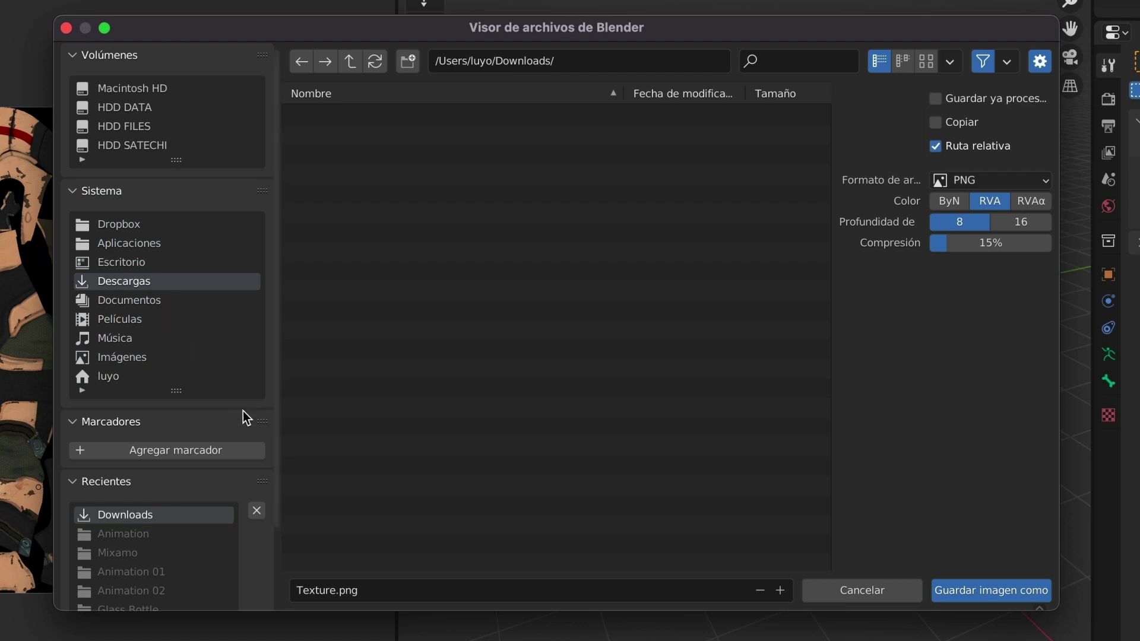
click(311, 591)
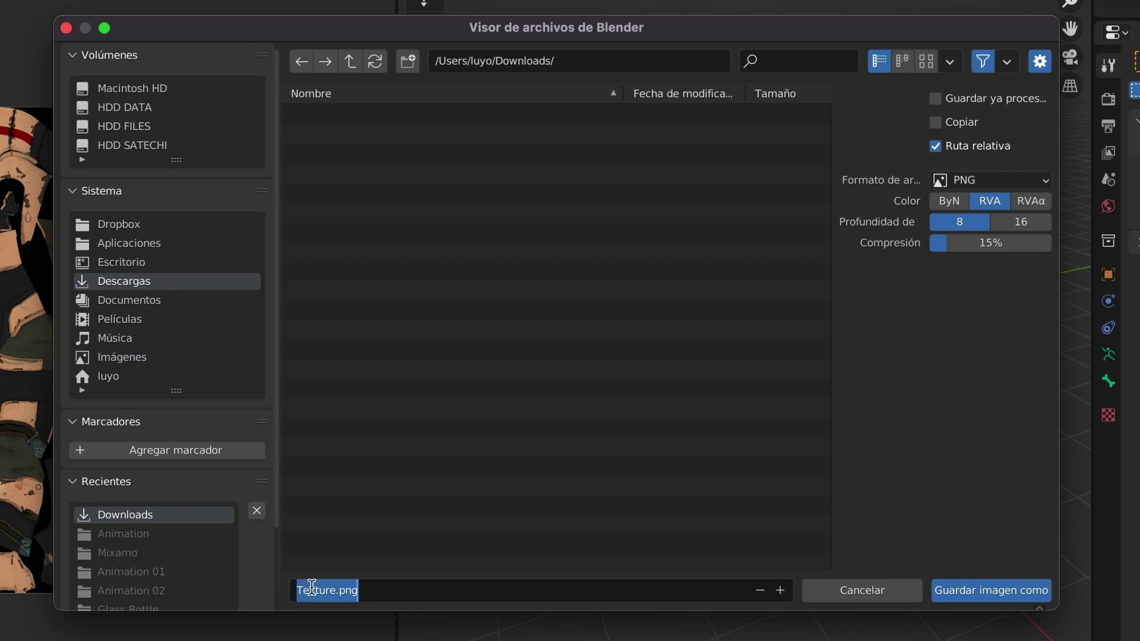
click(335, 591)
text(Di)
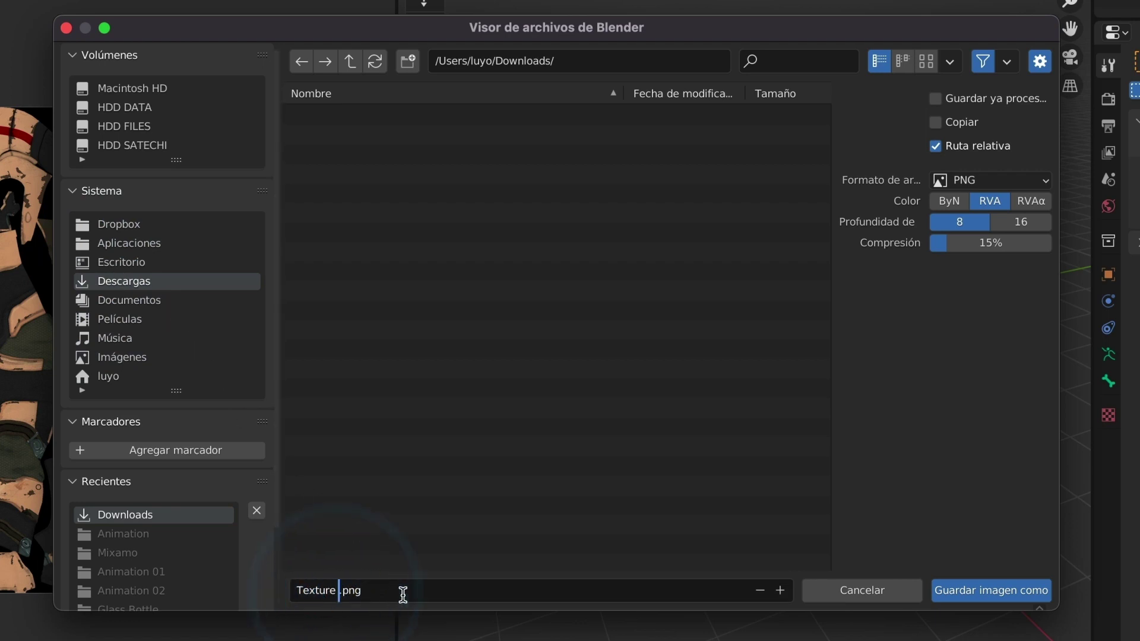
text(ffuse)
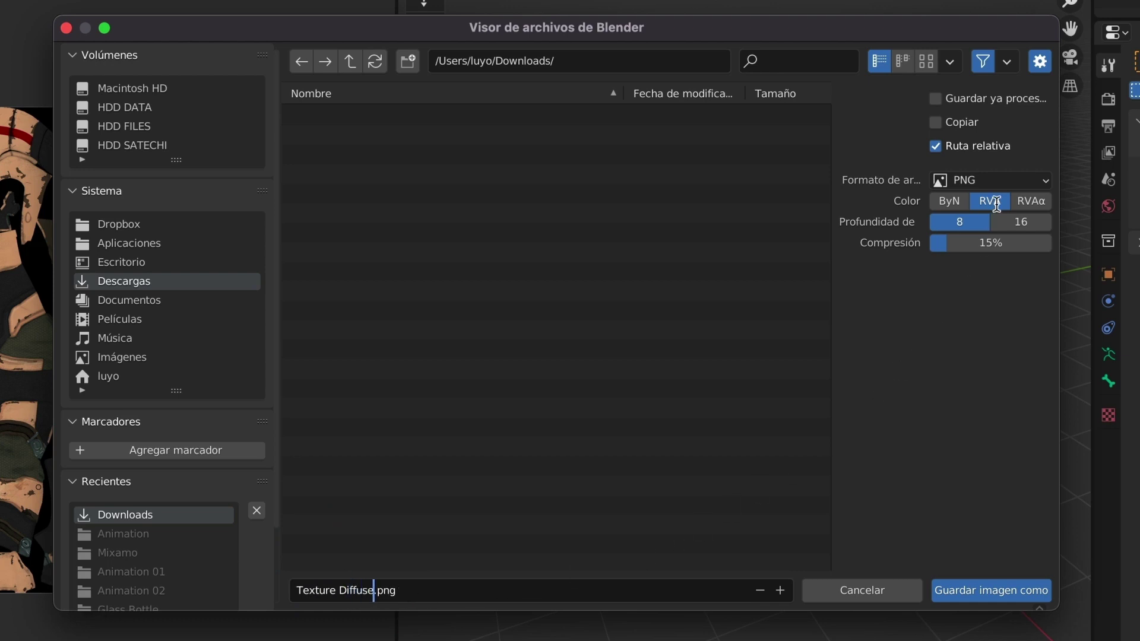
click(1012, 181)
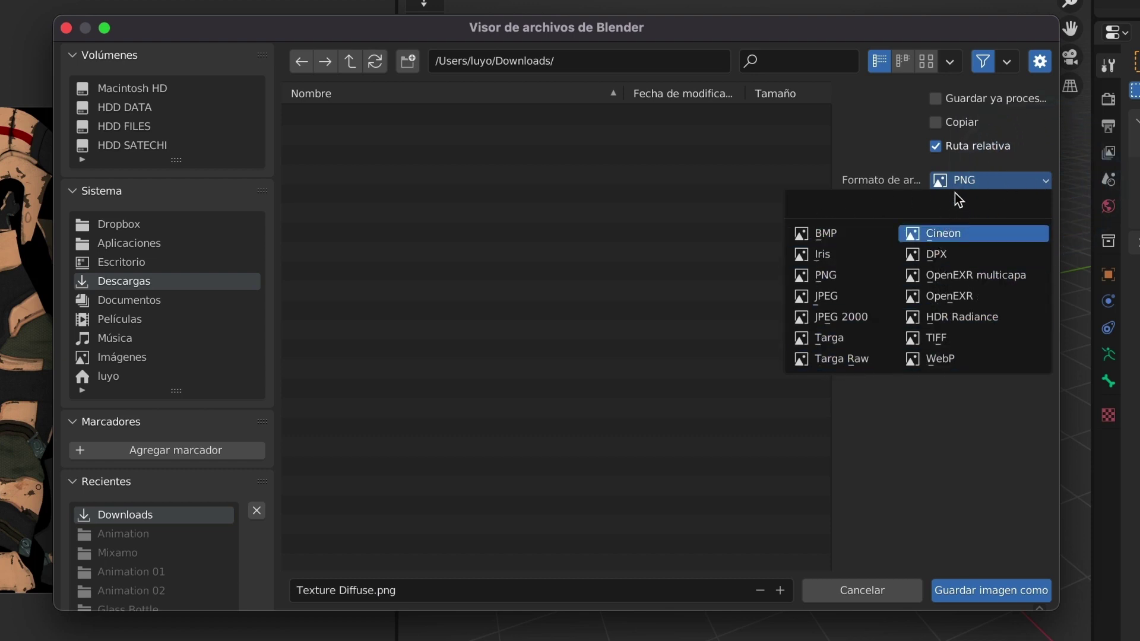
click(978, 180)
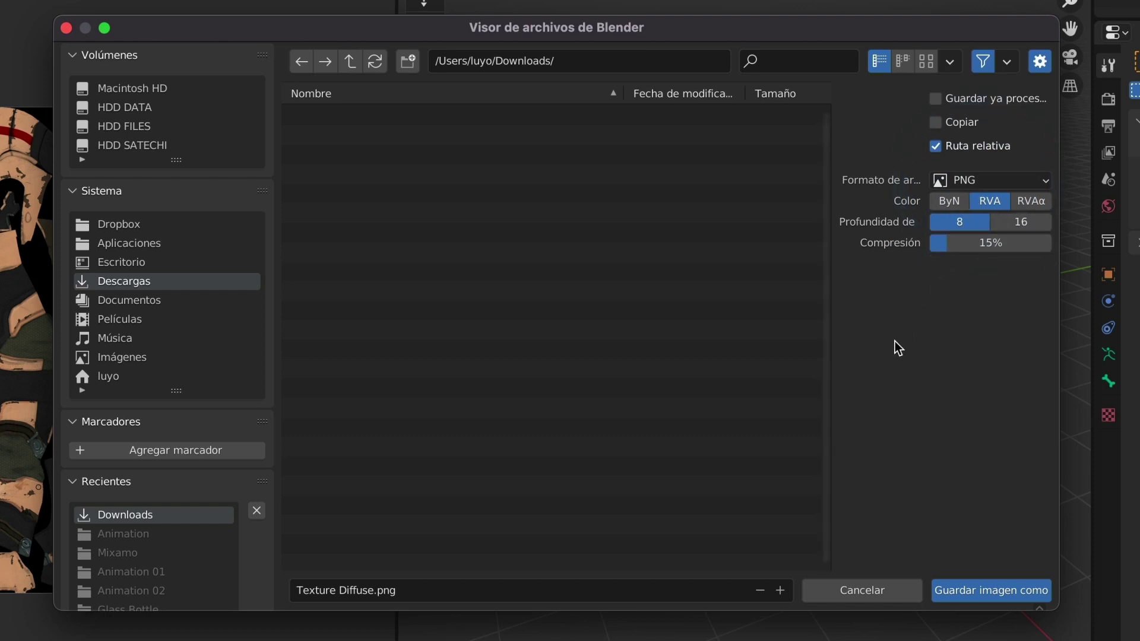
click(992, 593)
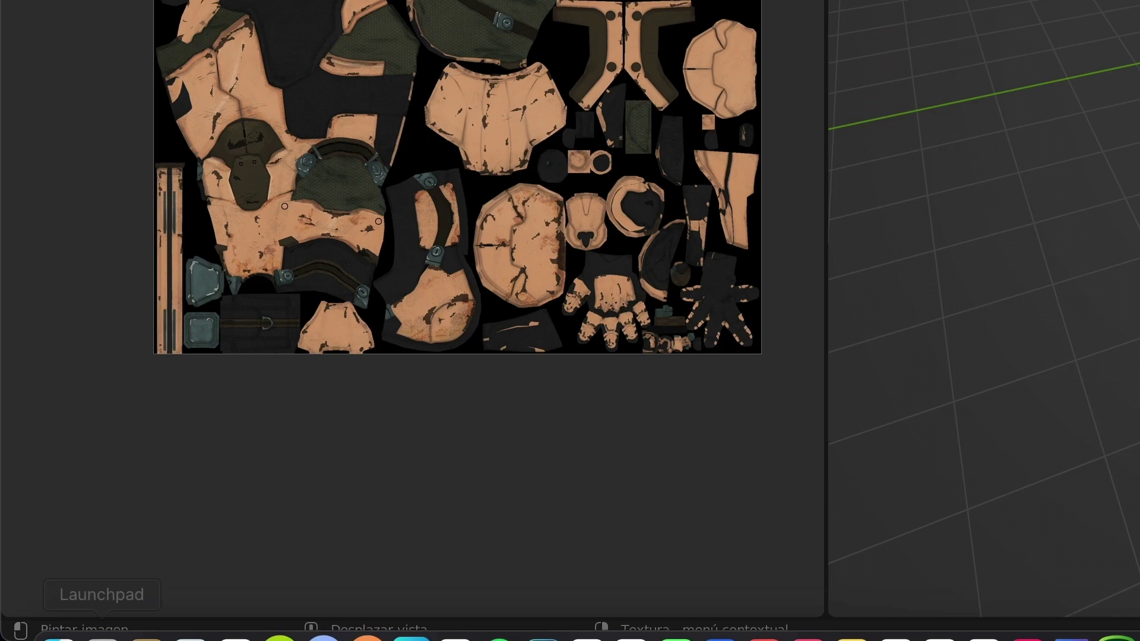
Switch to Finder and preview Texture Diffuse.png in the Downloads folder to check the exported texture
click(57, 609)
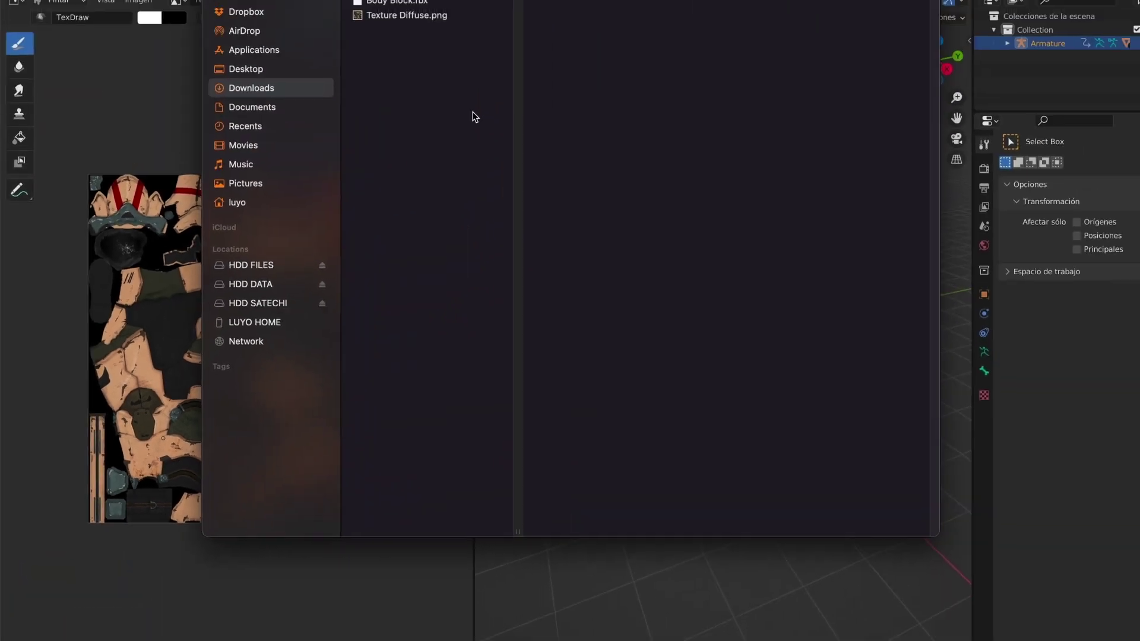
click(392, 38)
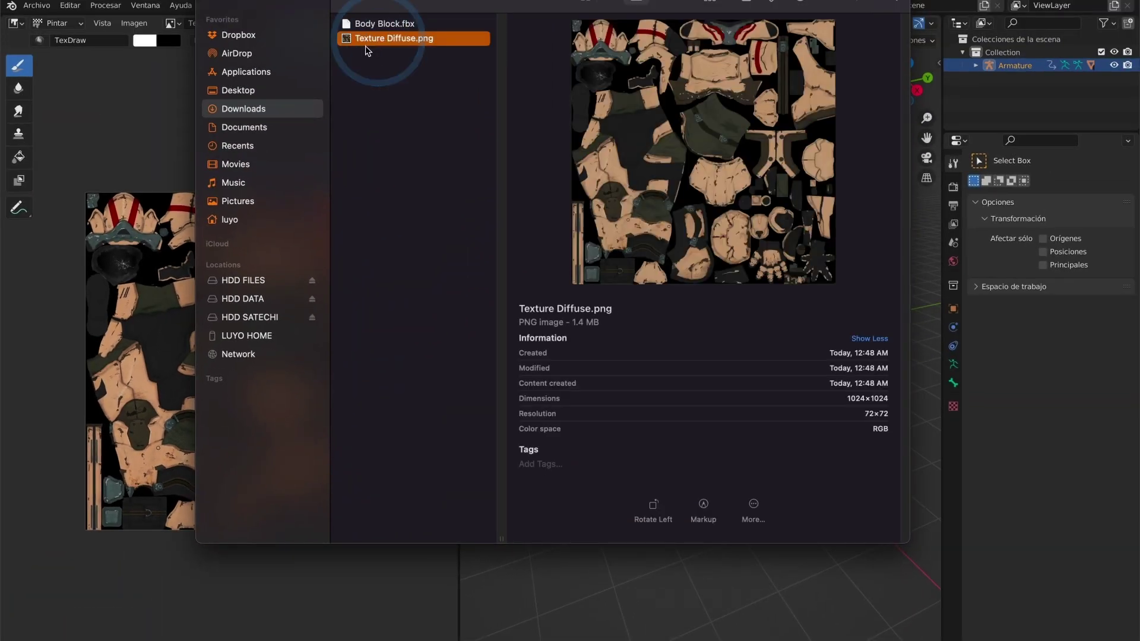
key(space)
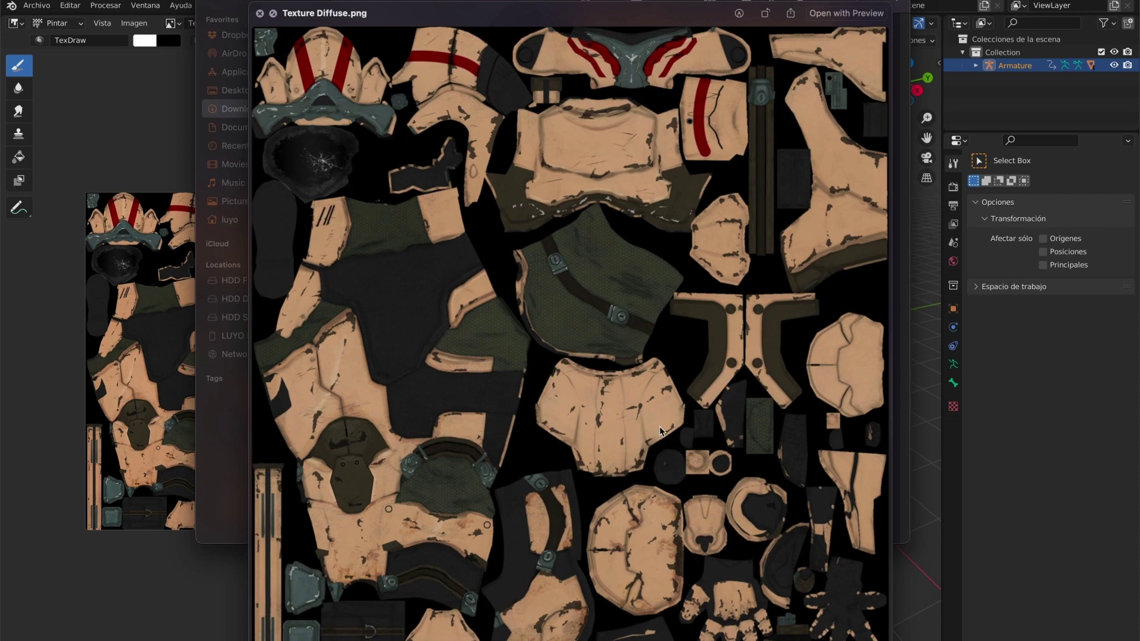
key(space)
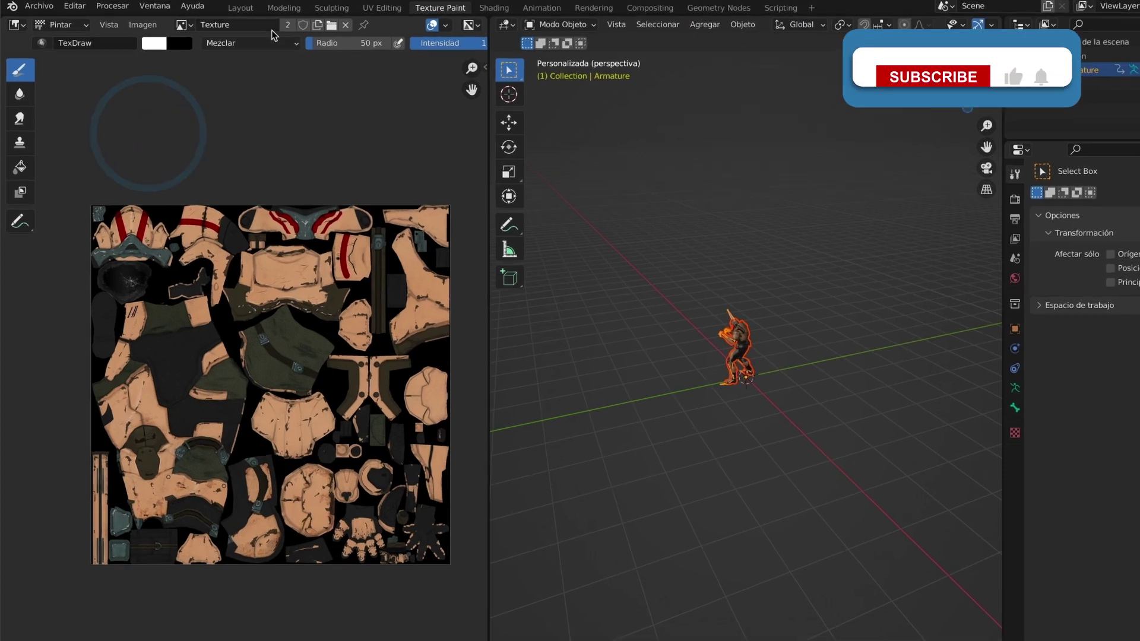
Load the image file4 in Blender's image editor and save it as Texture Glossiness.png in the Downloads folder
click(181, 26)
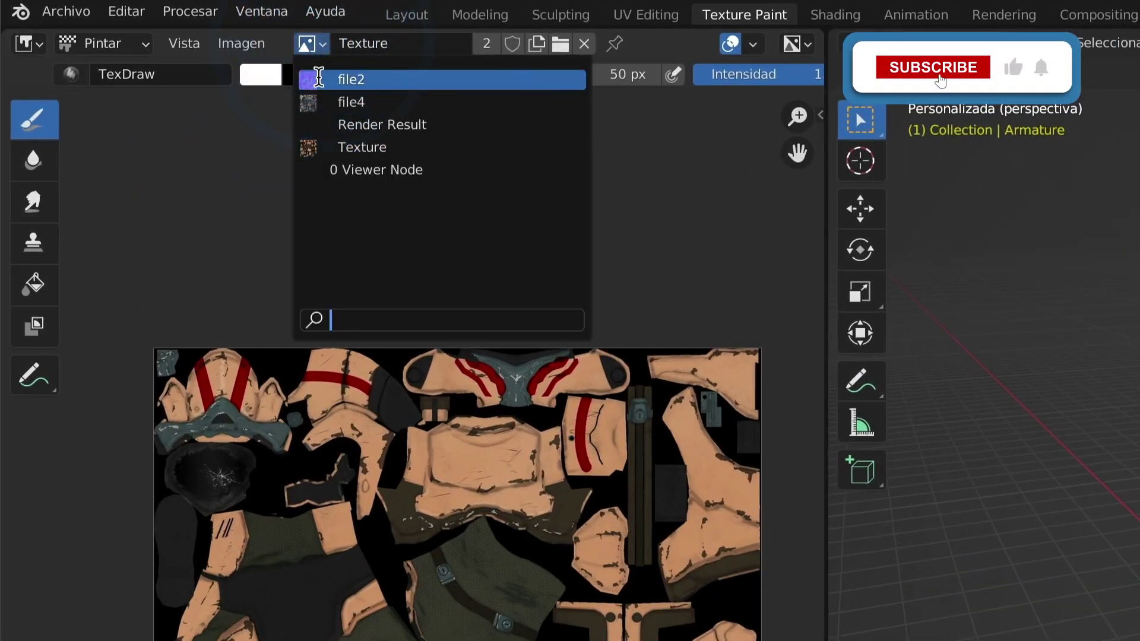
click(331, 102)
click(242, 43)
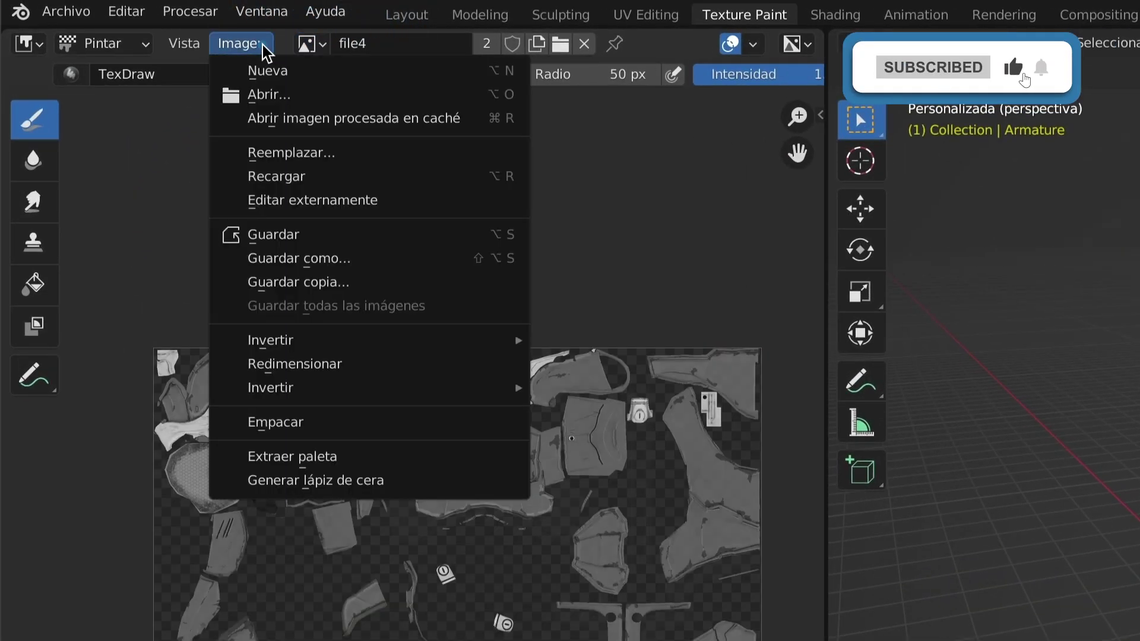
click(344, 277)
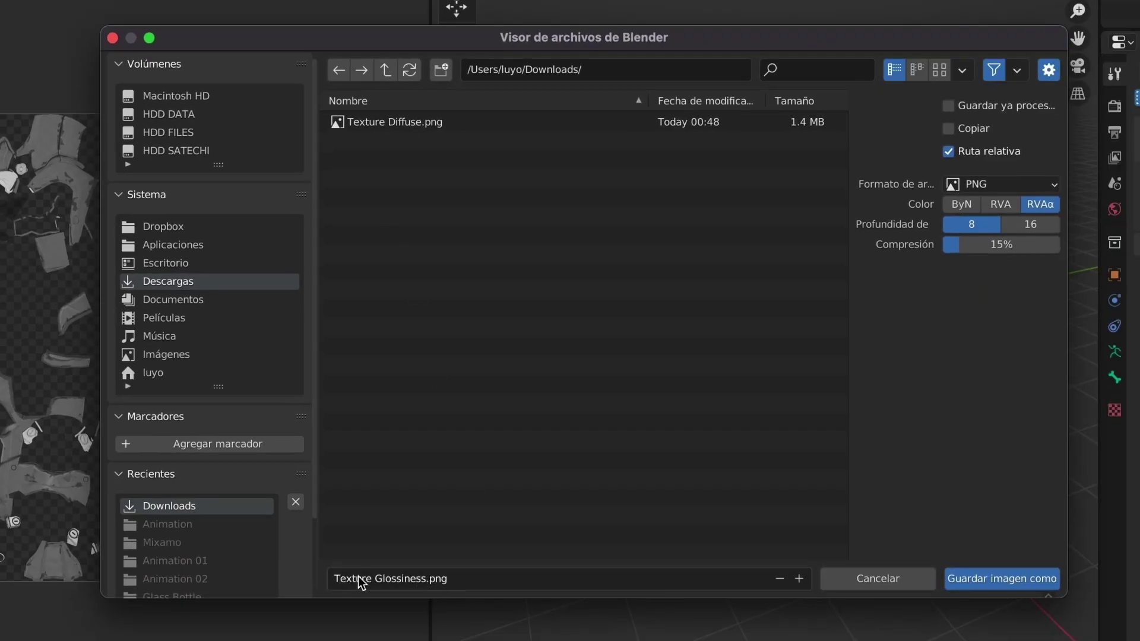
click(1024, 583)
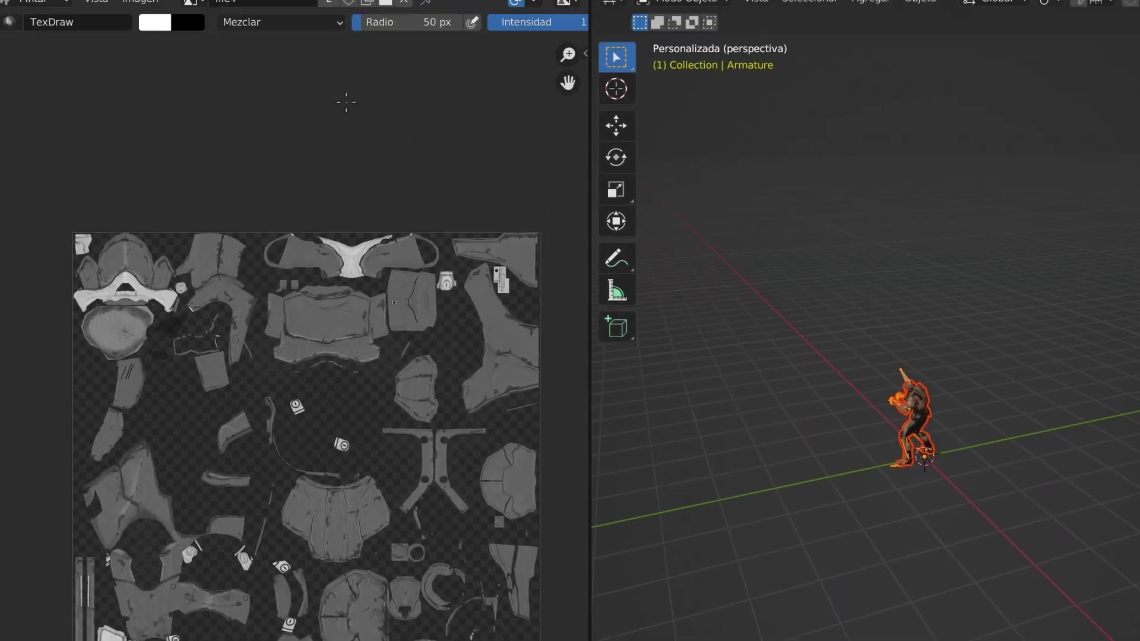
Load the image file2 in the image editor and save it as Texture Normal.png in the Downloads folder
click(240, 33)
click(280, 60)
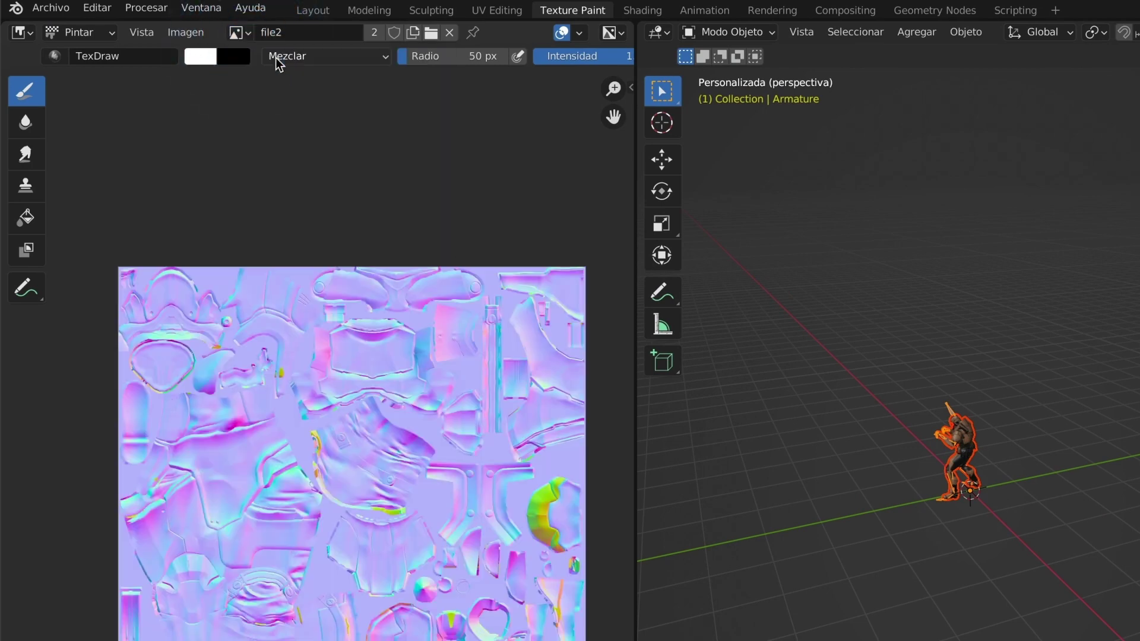
click(185, 32)
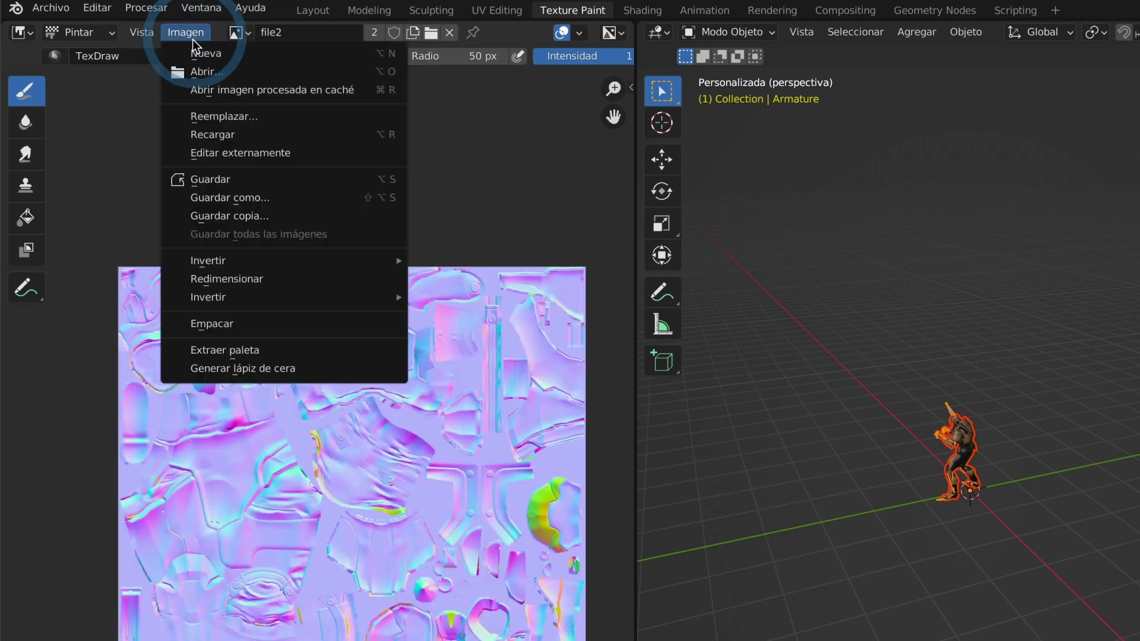
click(231, 197)
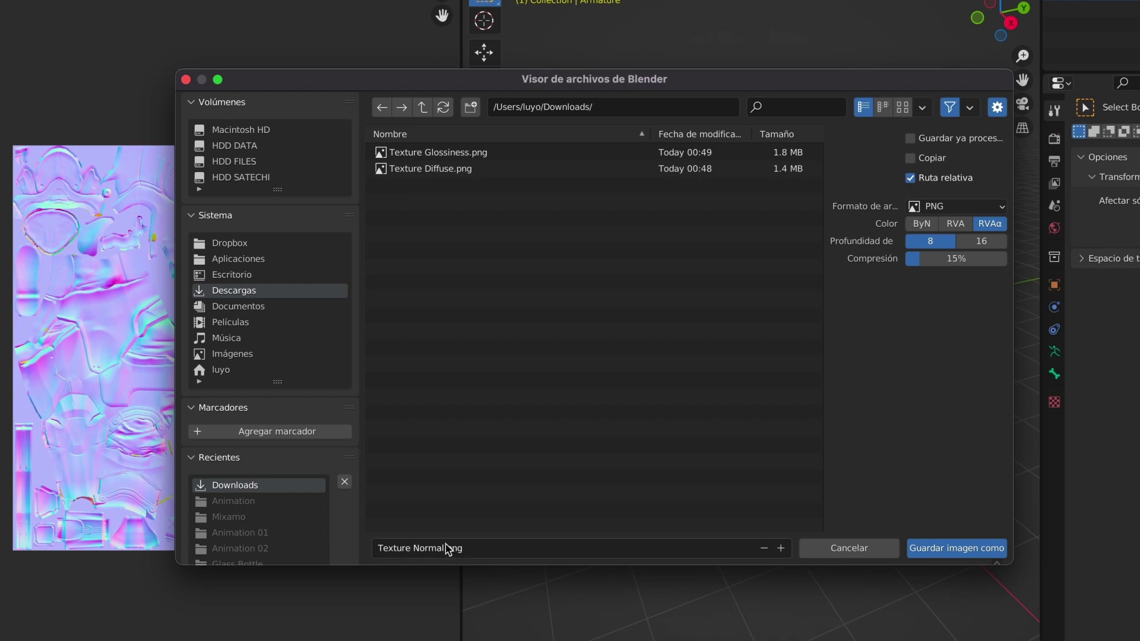
click(966, 548)
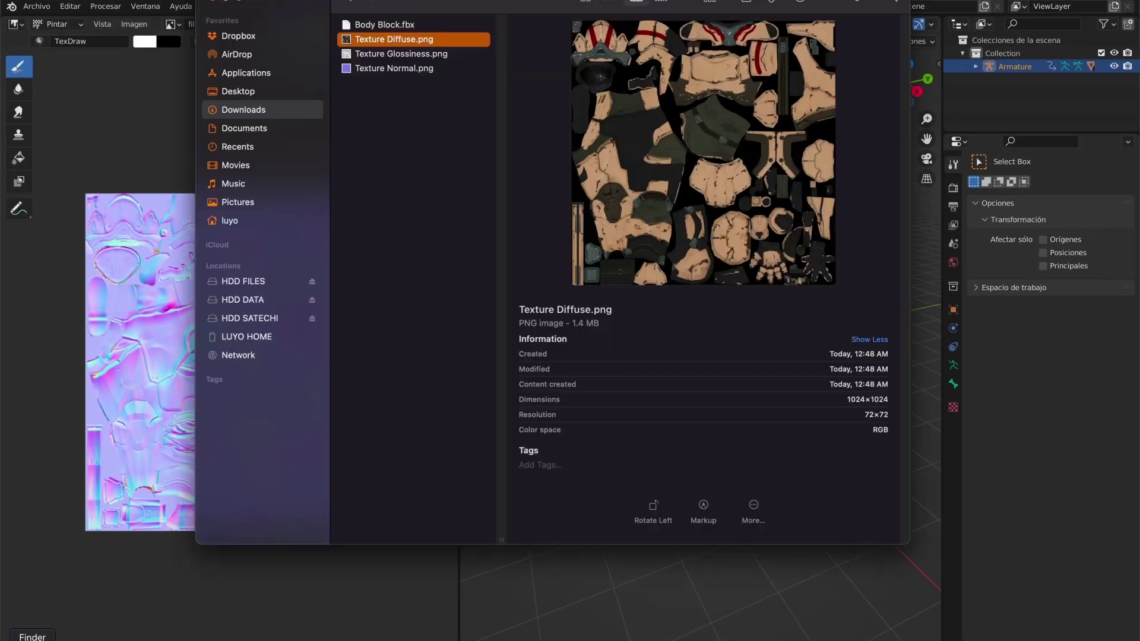
Switch to Finder and preview Texture Glossiness.png and Texture Normal.png in the Downloads folder to check the exports
click(387, 53)
key(space)
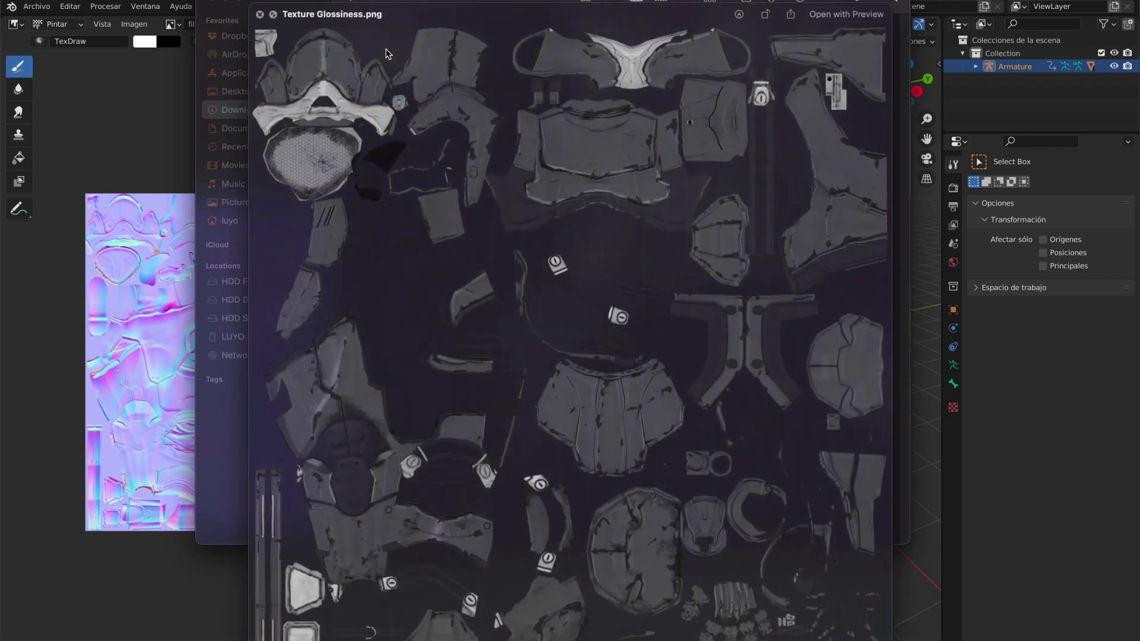
key(Down)
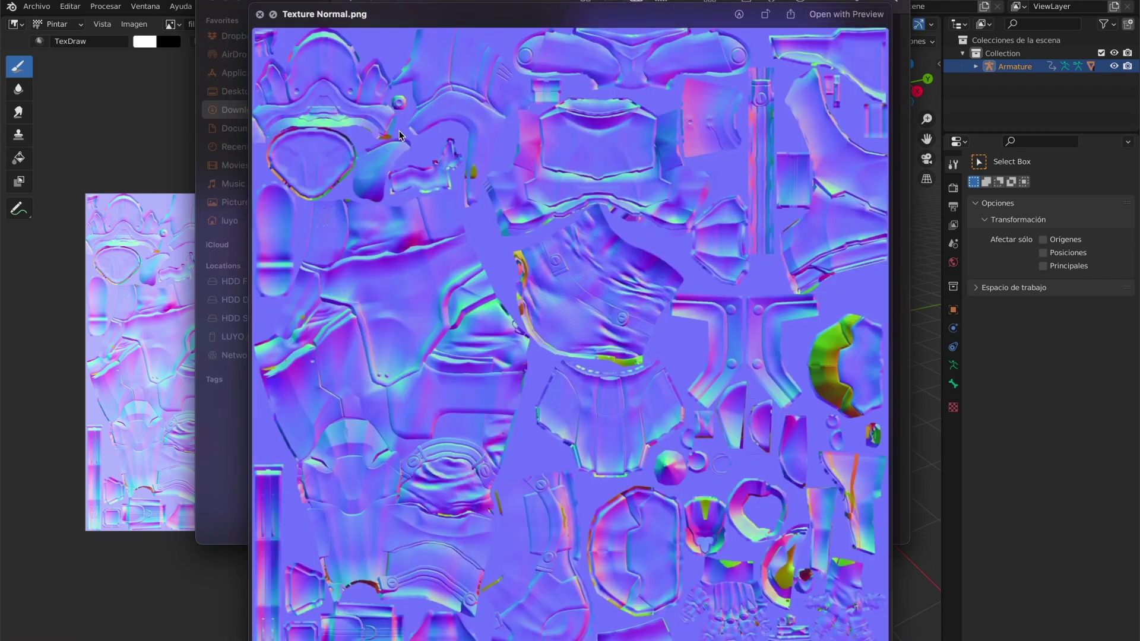
key(space)
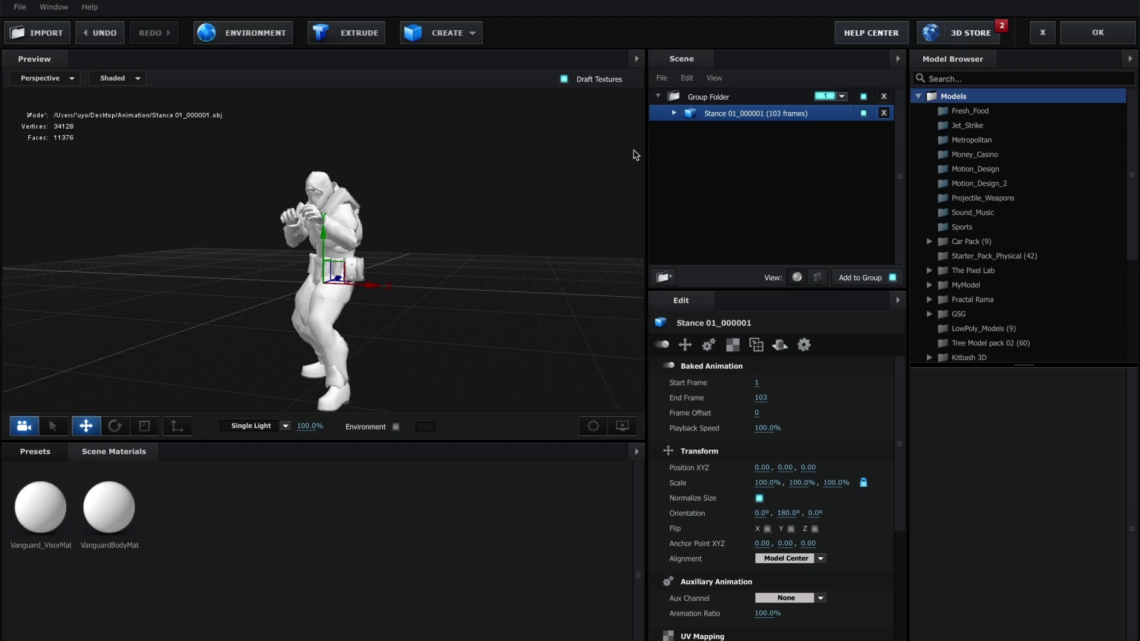
In Element 3D's scene setup, expand Stance 01_000001 and toggle each material's visibility to identify the parts it covers
click(674, 114)
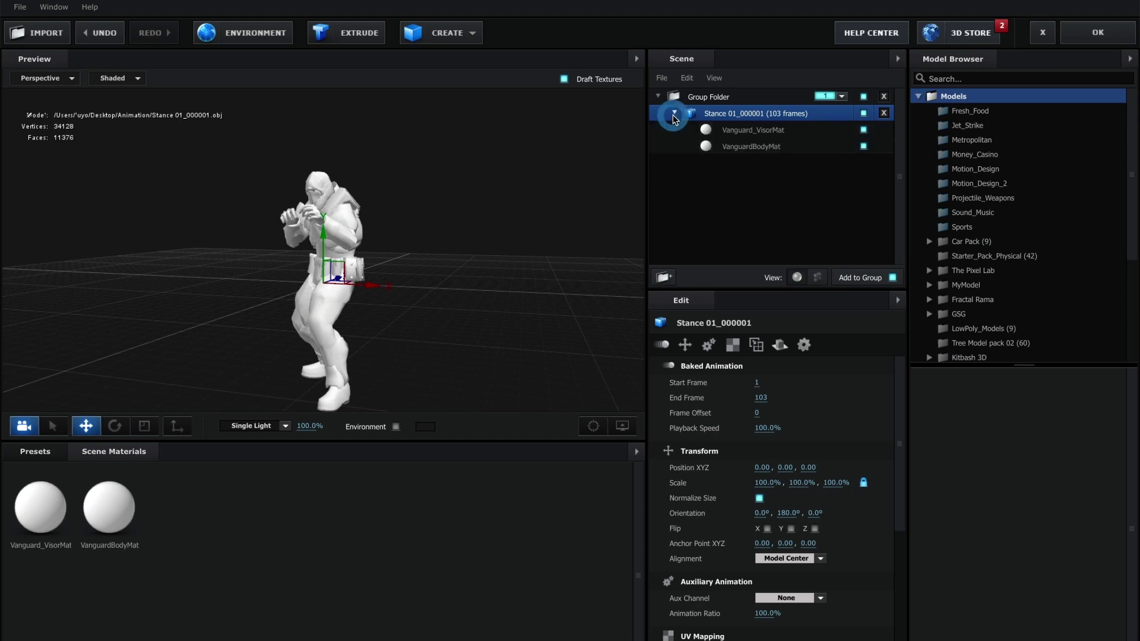
click(864, 146)
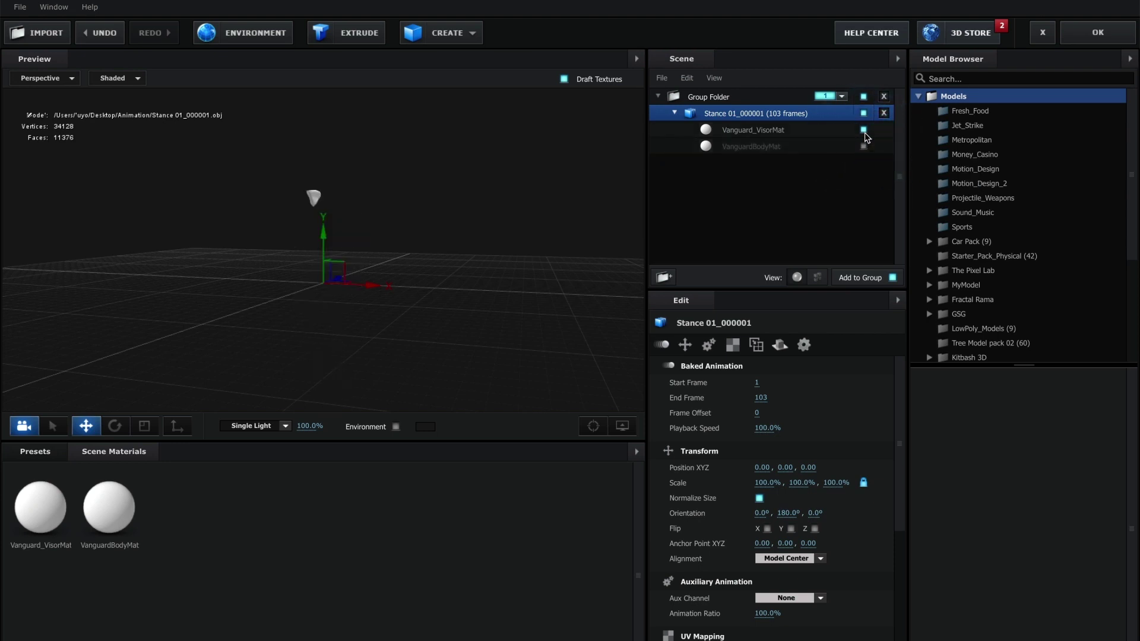
click(864, 130)
click(865, 131)
click(865, 146)
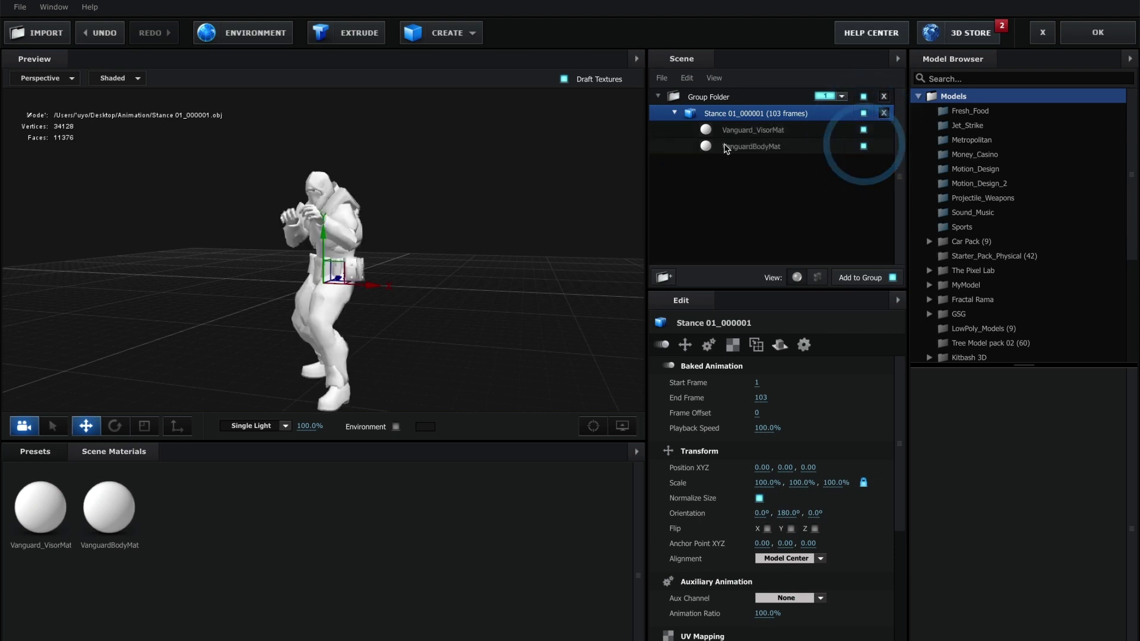
Select the VanguardBodyMat material and assign Texture Diffuse.png from the Downloads folder to its Diffuse channel
click(734, 148)
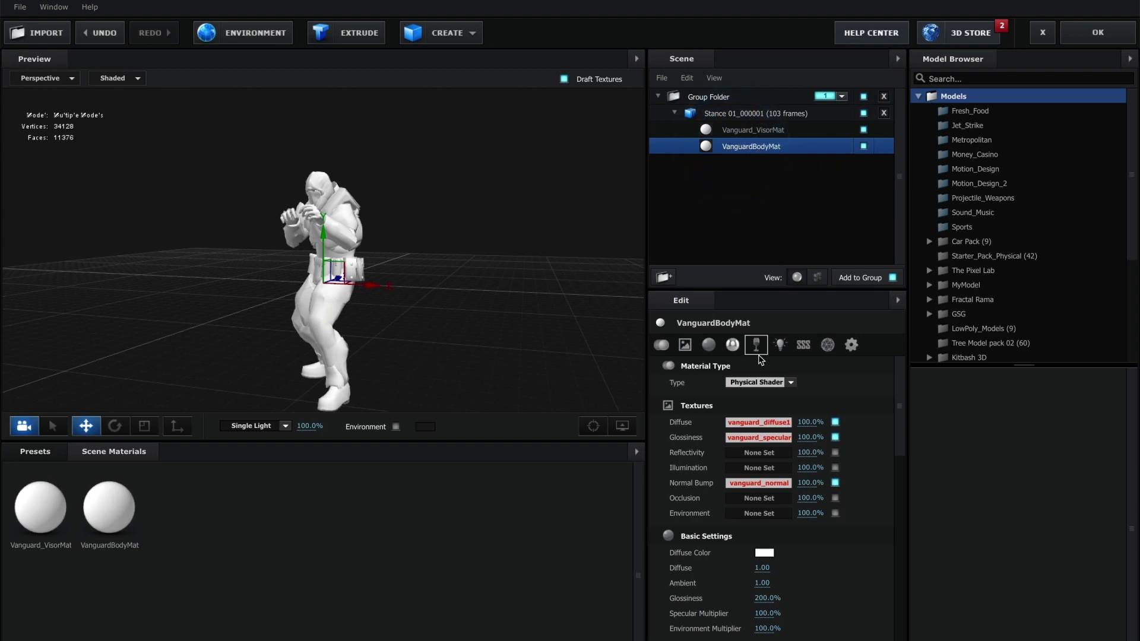
click(747, 424)
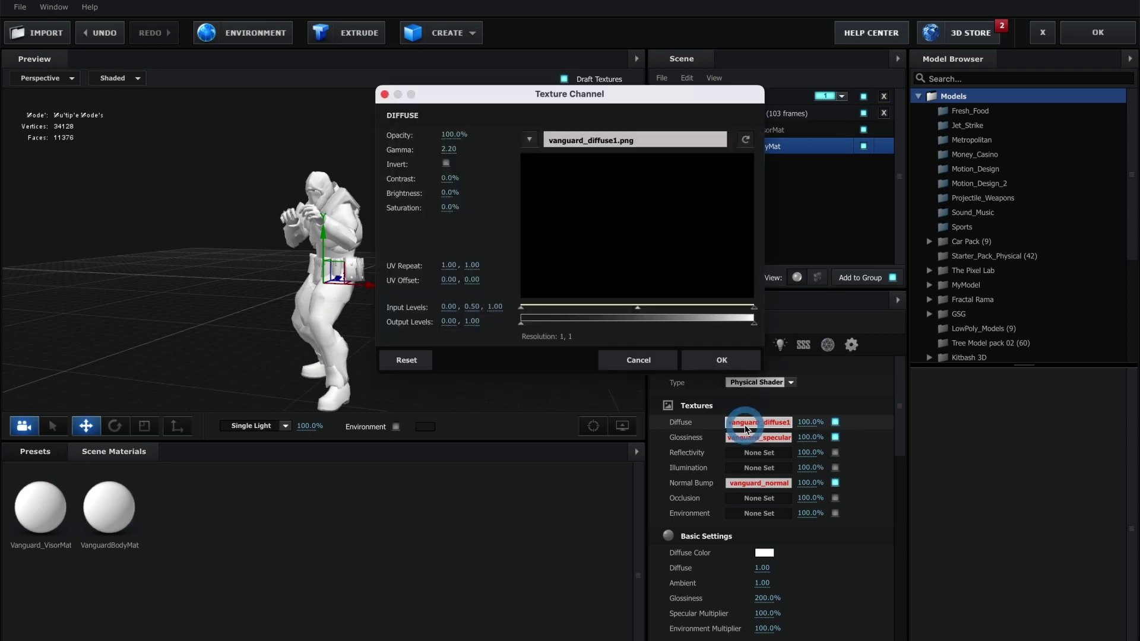
click(586, 140)
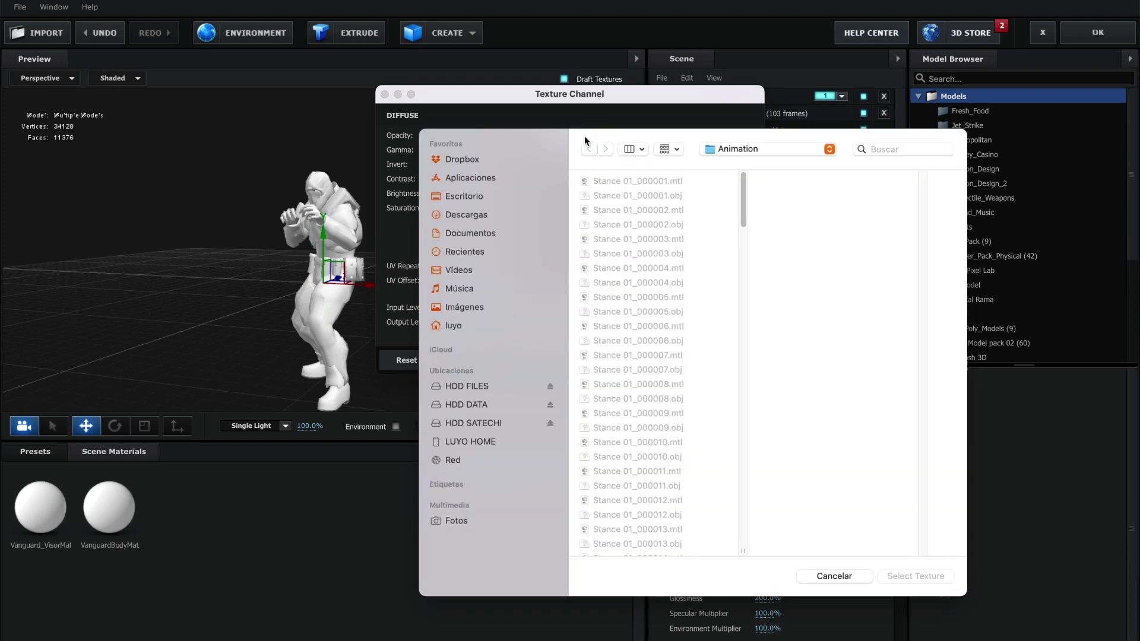
click(466, 215)
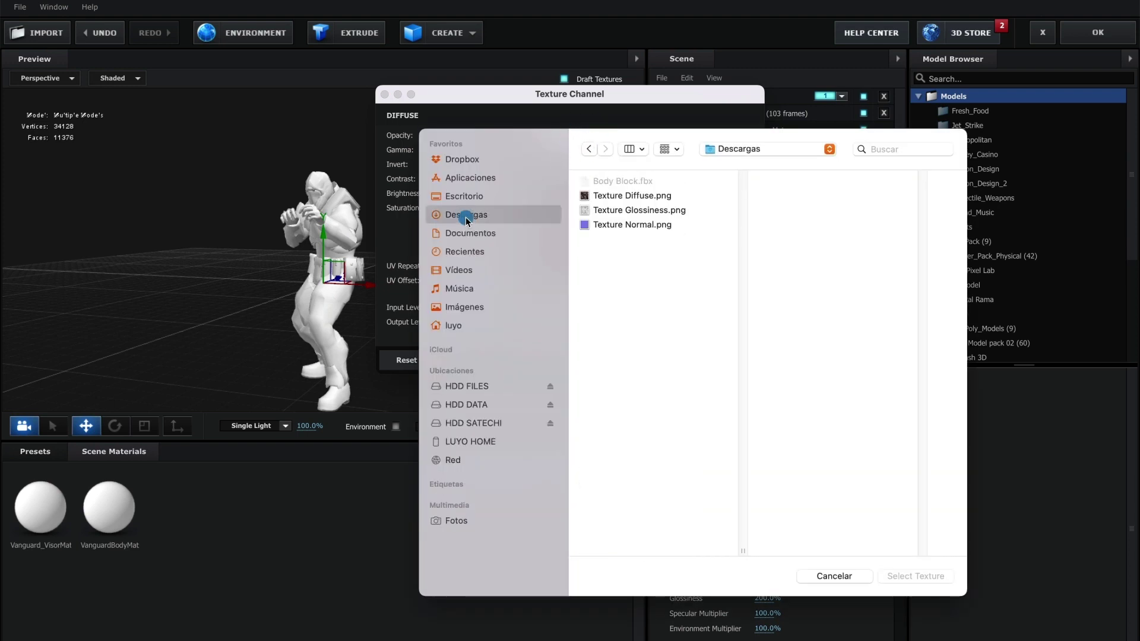
click(648, 196)
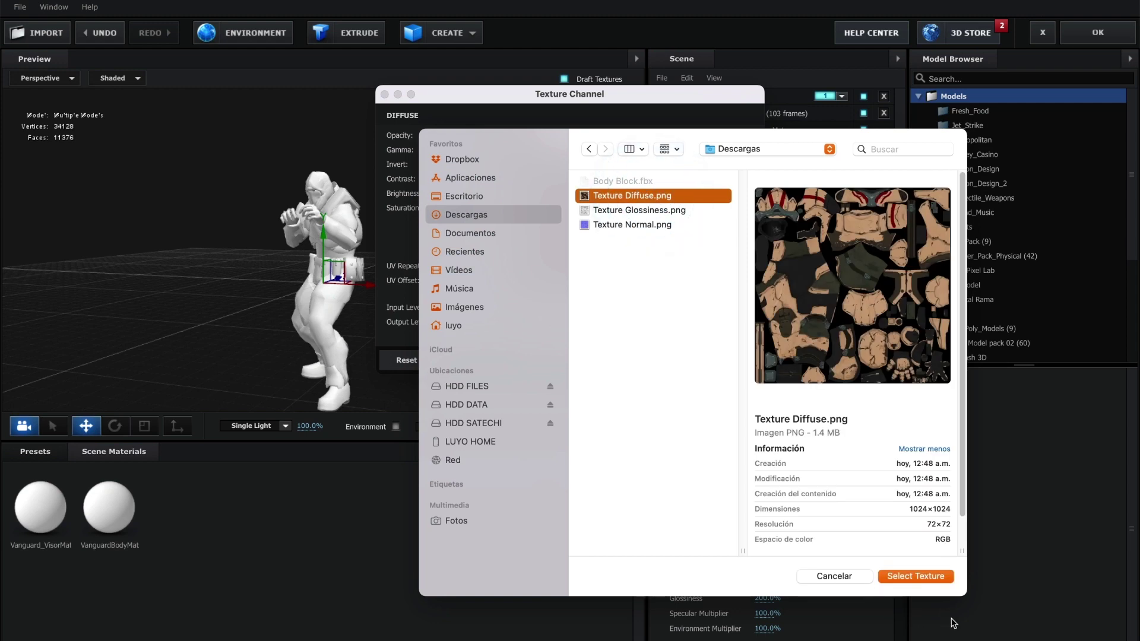
click(921, 575)
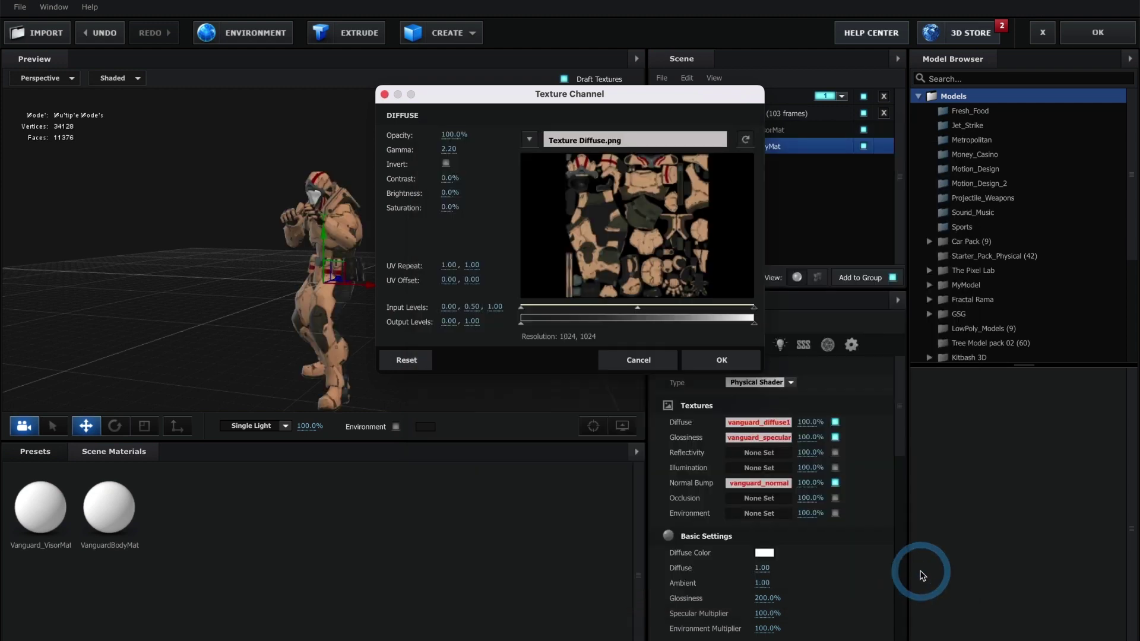
click(721, 361)
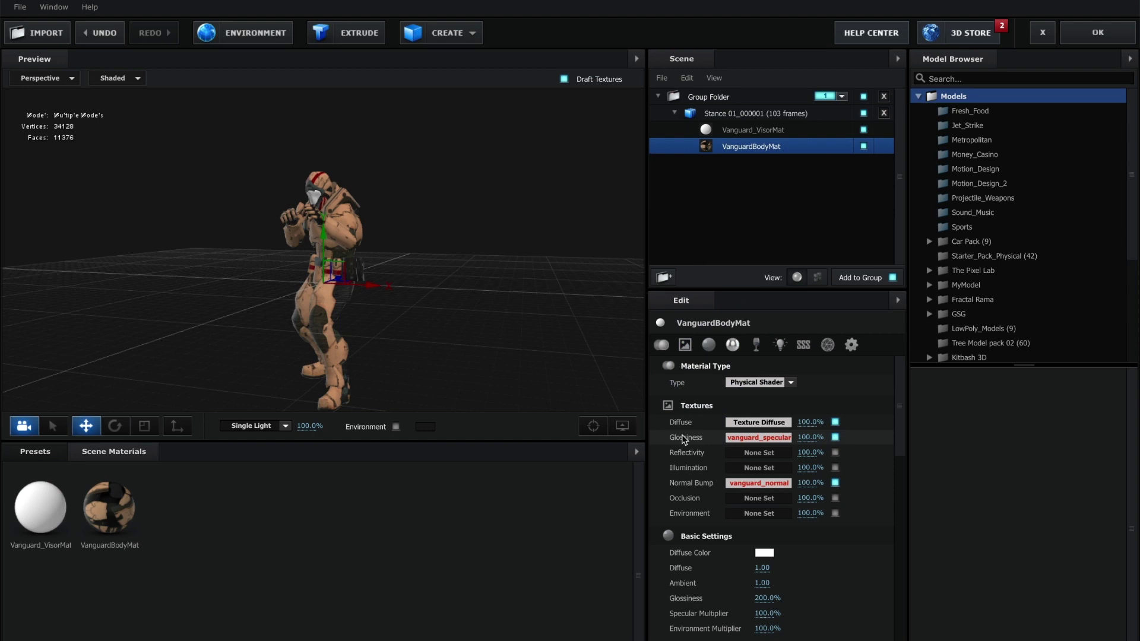
Assign Texture Glossiness.png to the Glossiness channel of the VanguardBodyMat material
click(759, 438)
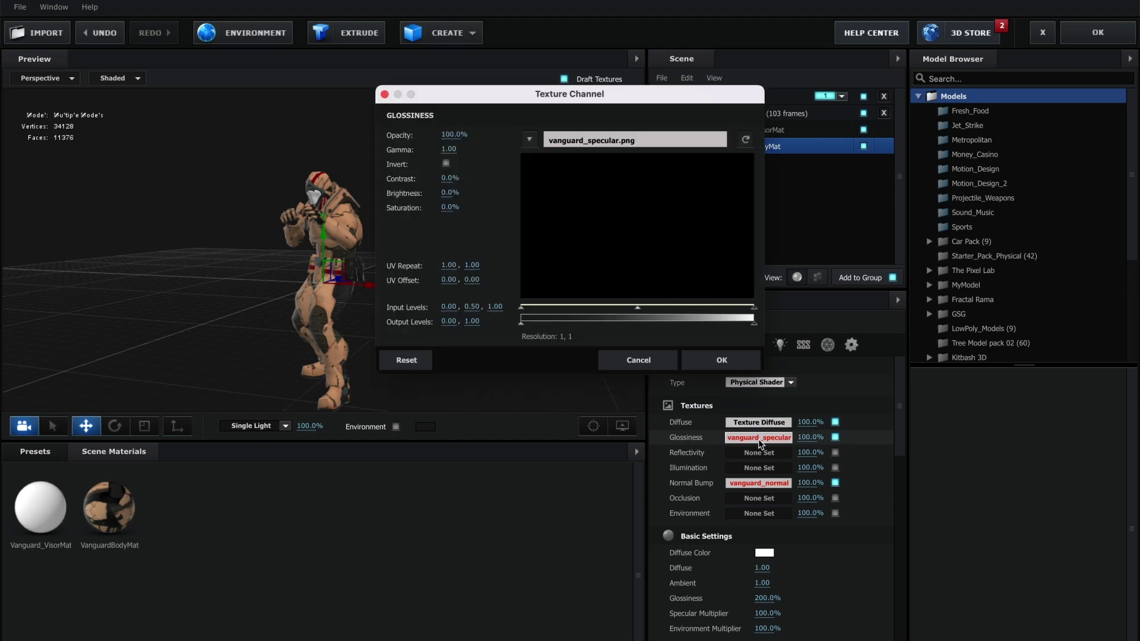
click(624, 142)
click(619, 209)
click(920, 576)
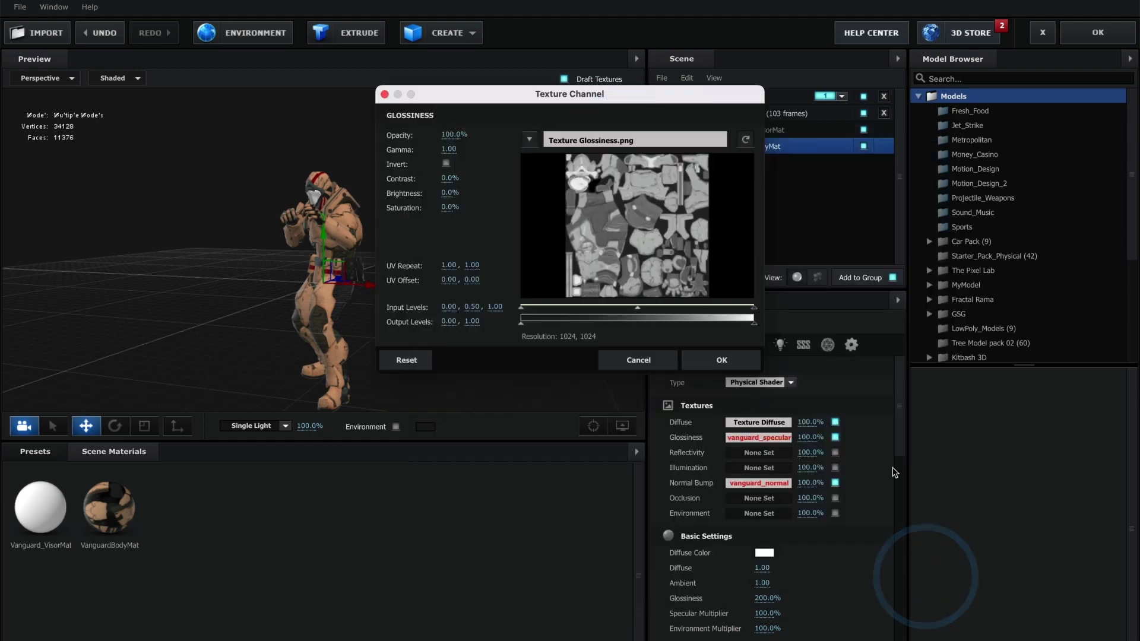
click(720, 360)
Assign Texture Normal.png to VanguardBodyMat's Normal Bump channel and apply the scene setup to return to the After Effects composition
click(759, 483)
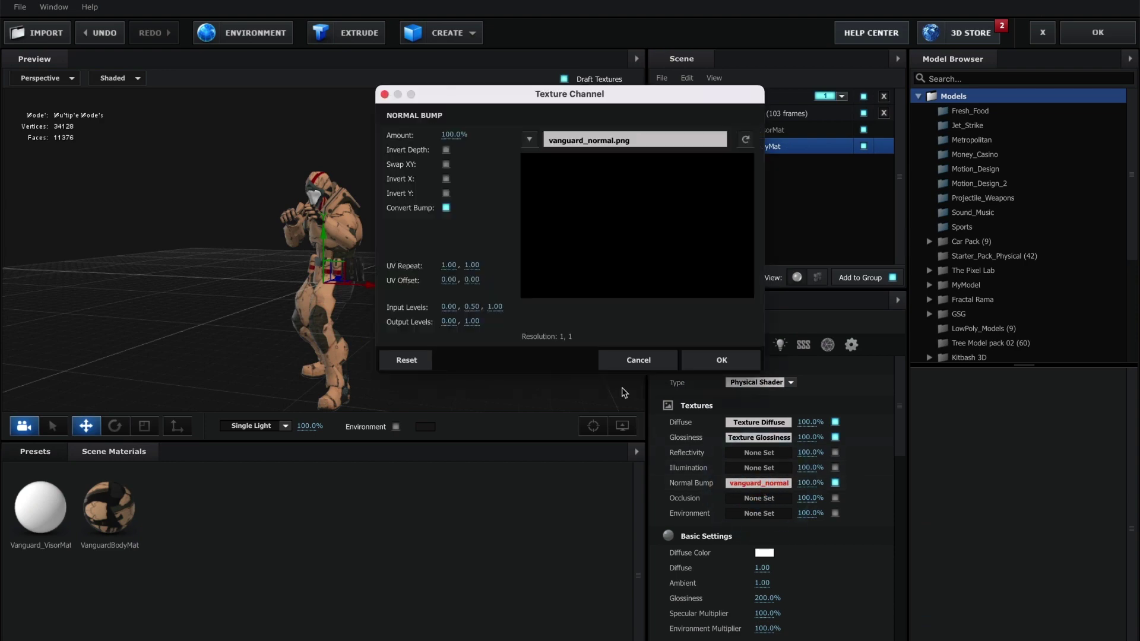
click(585, 141)
click(632, 225)
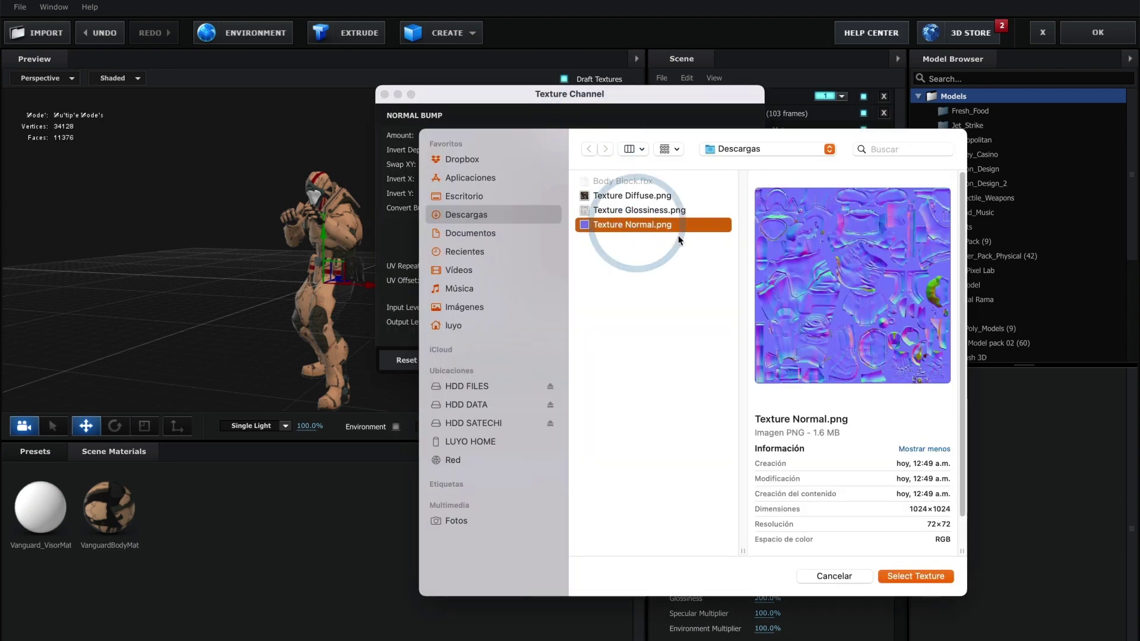
click(916, 576)
click(723, 360)
mouse_move(392, 337)
mouse_down()
mouse_move(445, 341)
mouse_move(372, 327)
mouse_up()
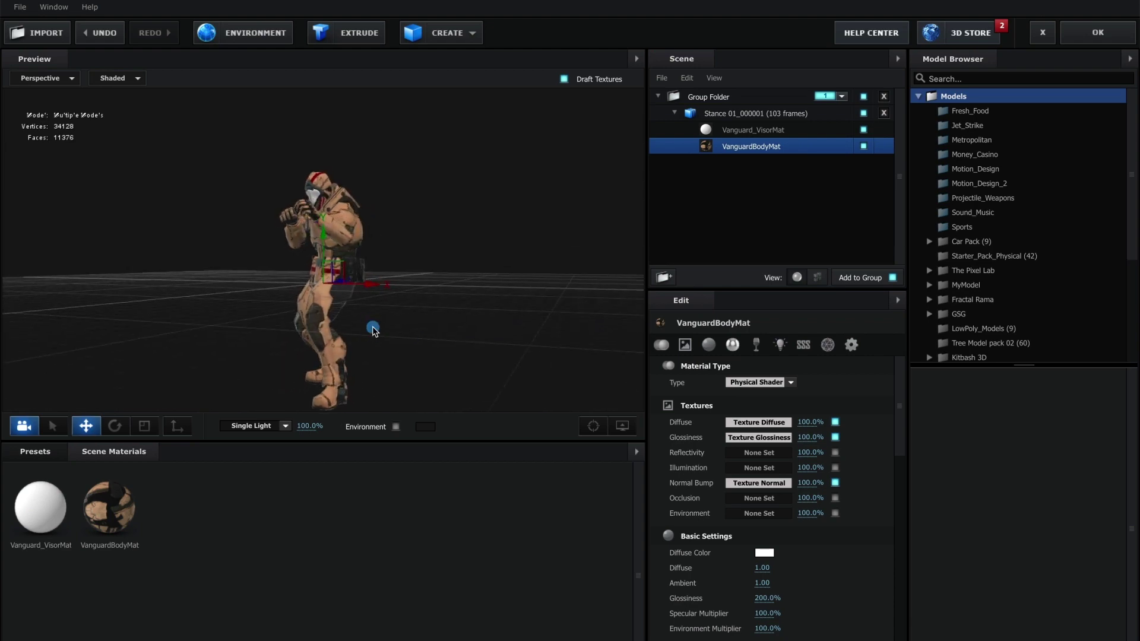
click(1098, 33)
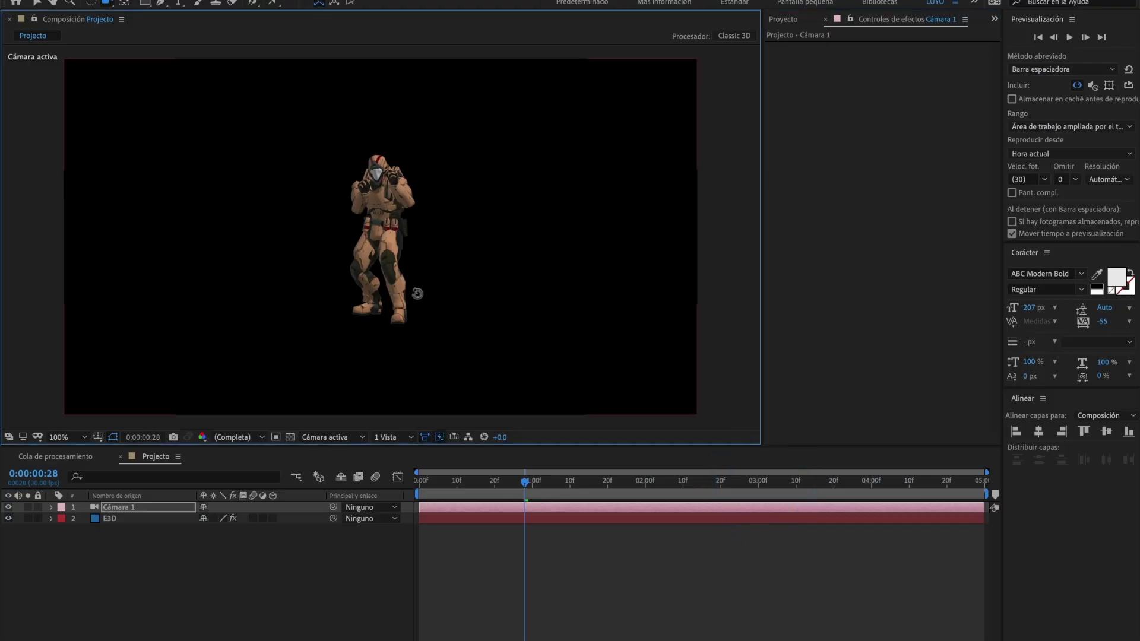